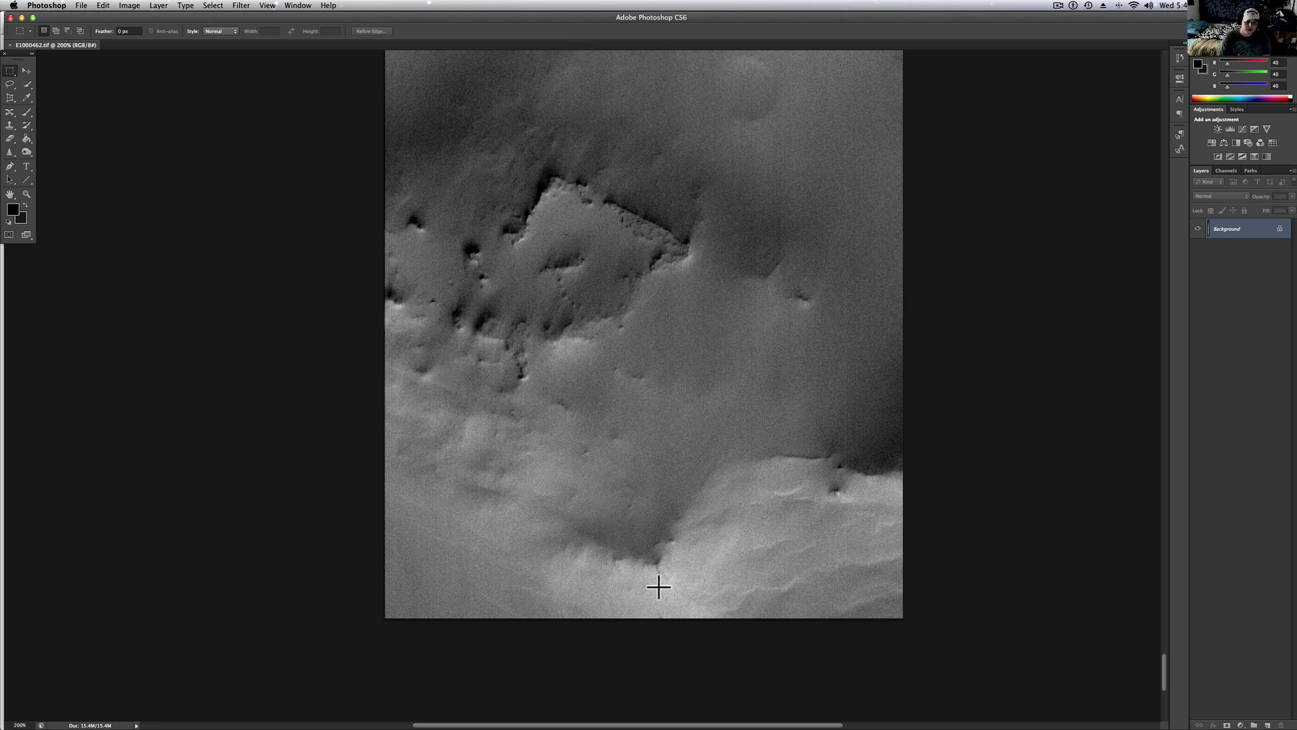
Scroll and zoom along the whole Mars strip, ending back on the square-edged feature at 111%.
scroll(661, 588, "up", 5)
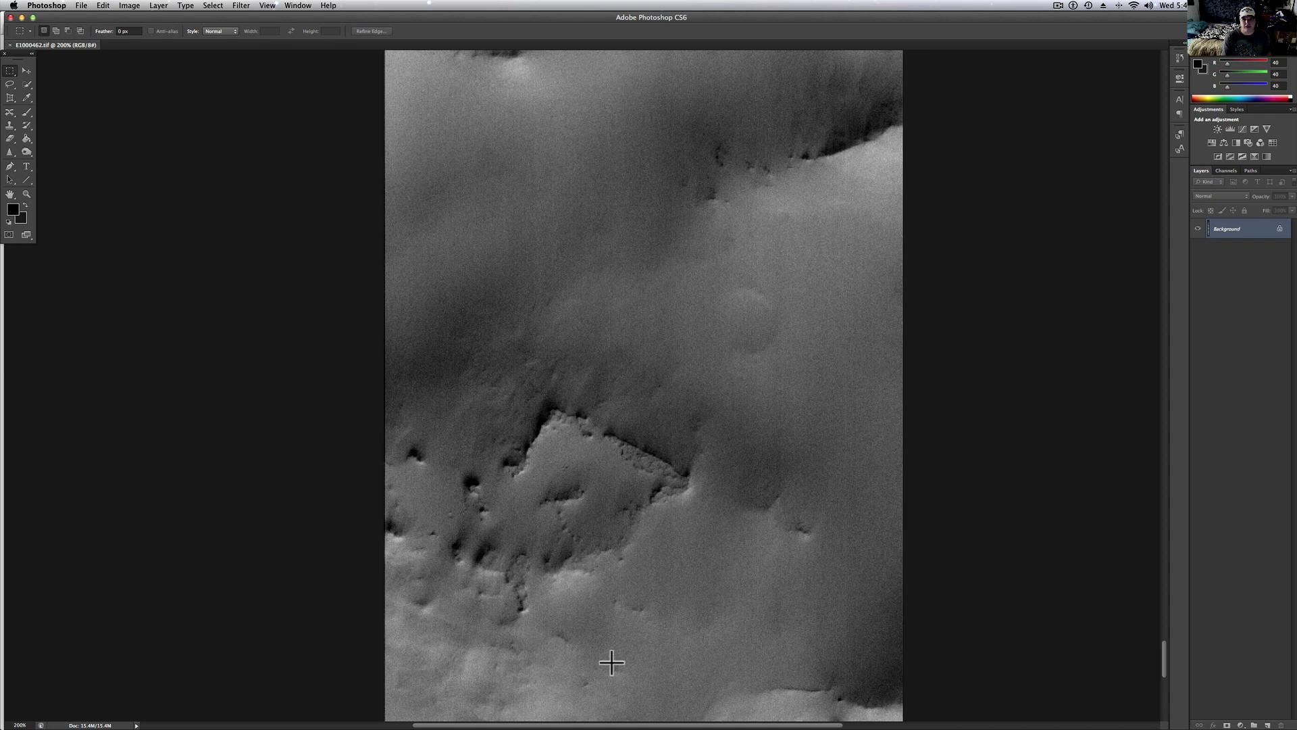
scroll(611, 660, "down", 5)
scroll(611, 663, "down", 8)
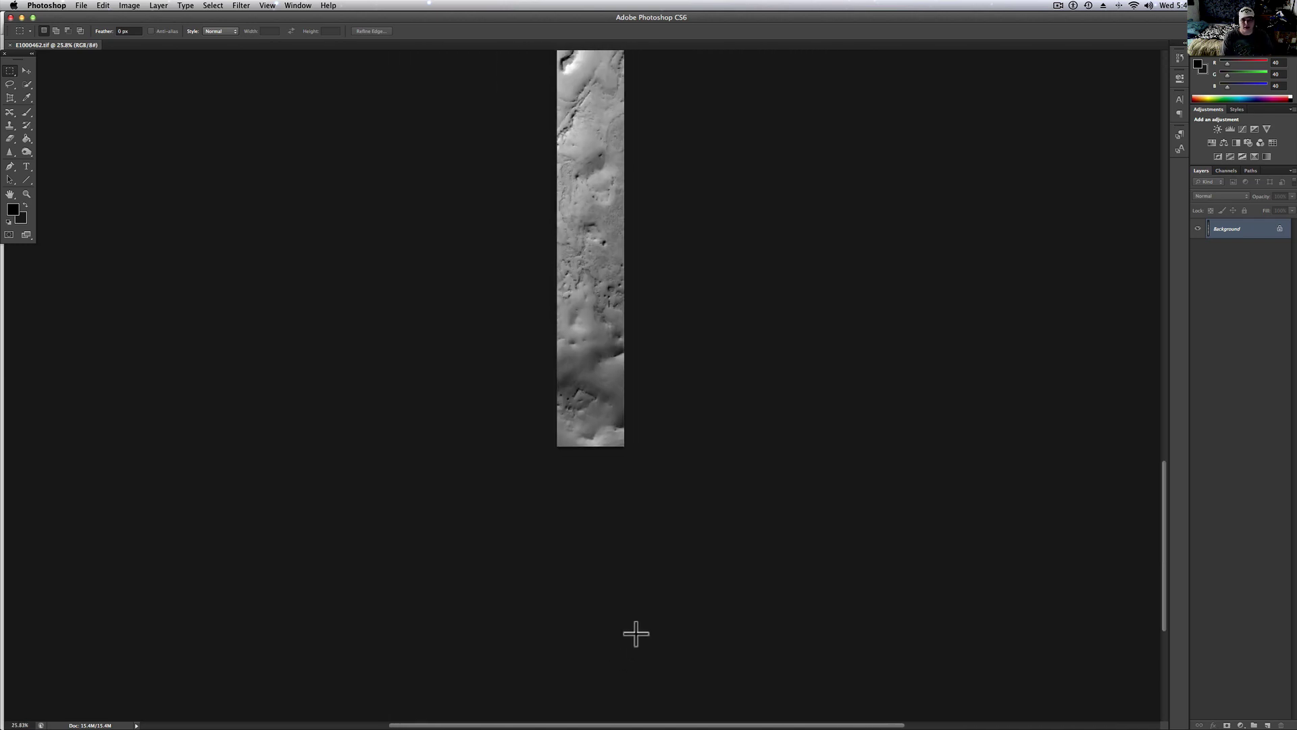
scroll(636, 632, "up", 3)
scroll(635, 633, "up", 3)
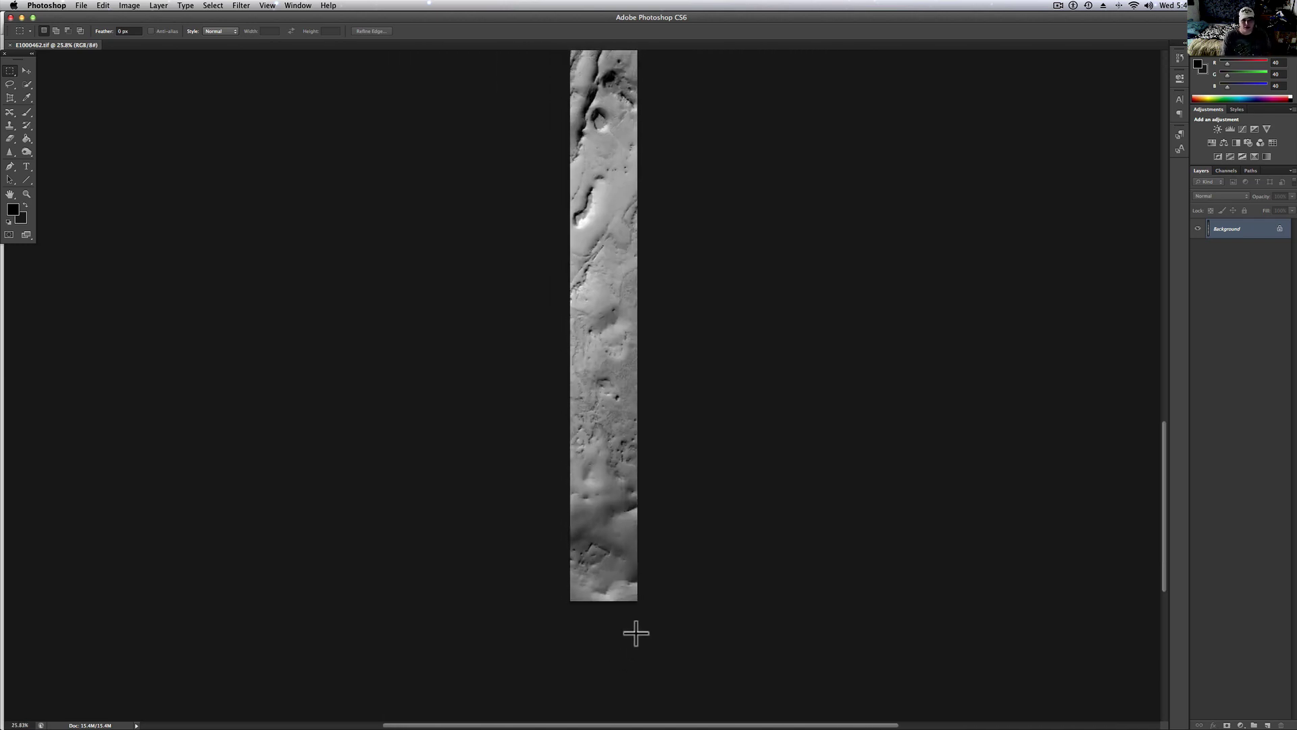
scroll(634, 631, "left", 3)
scroll(633, 631, "right", 2)
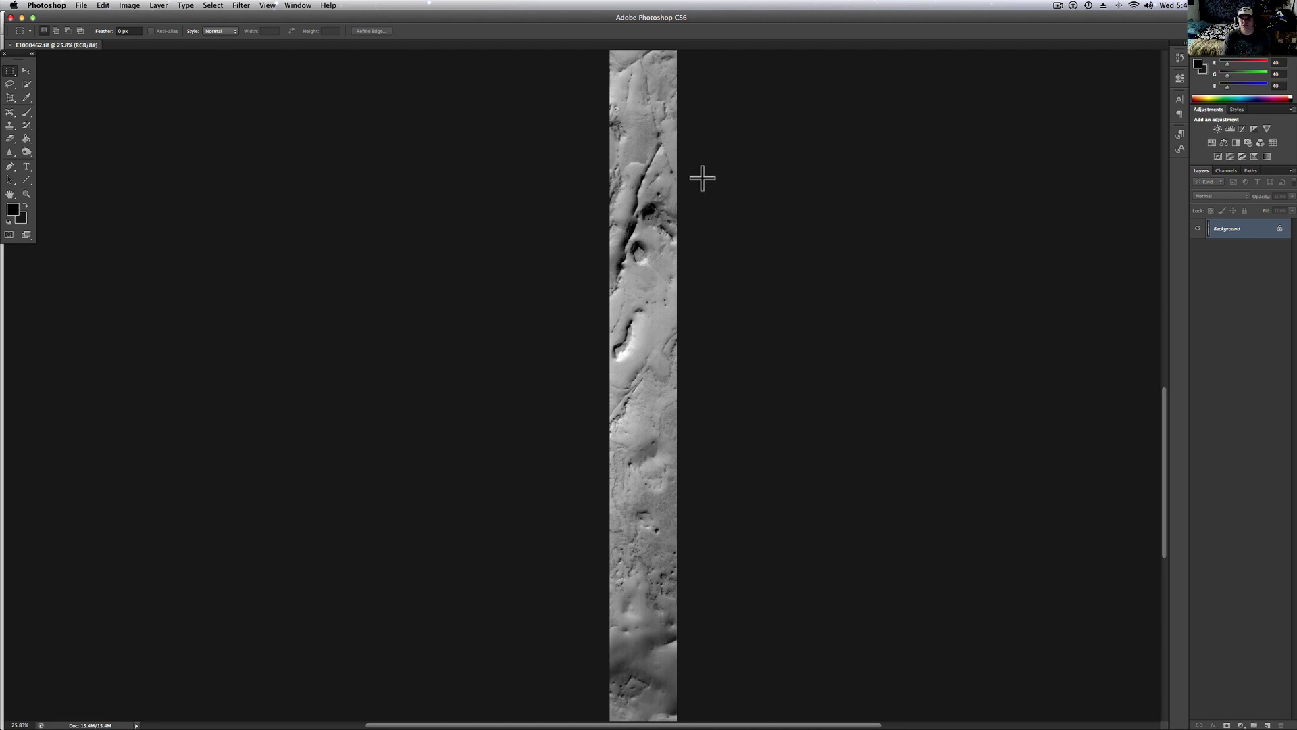
scroll(683, 551, "up", 3)
scroll(683, 551, "up", 3)
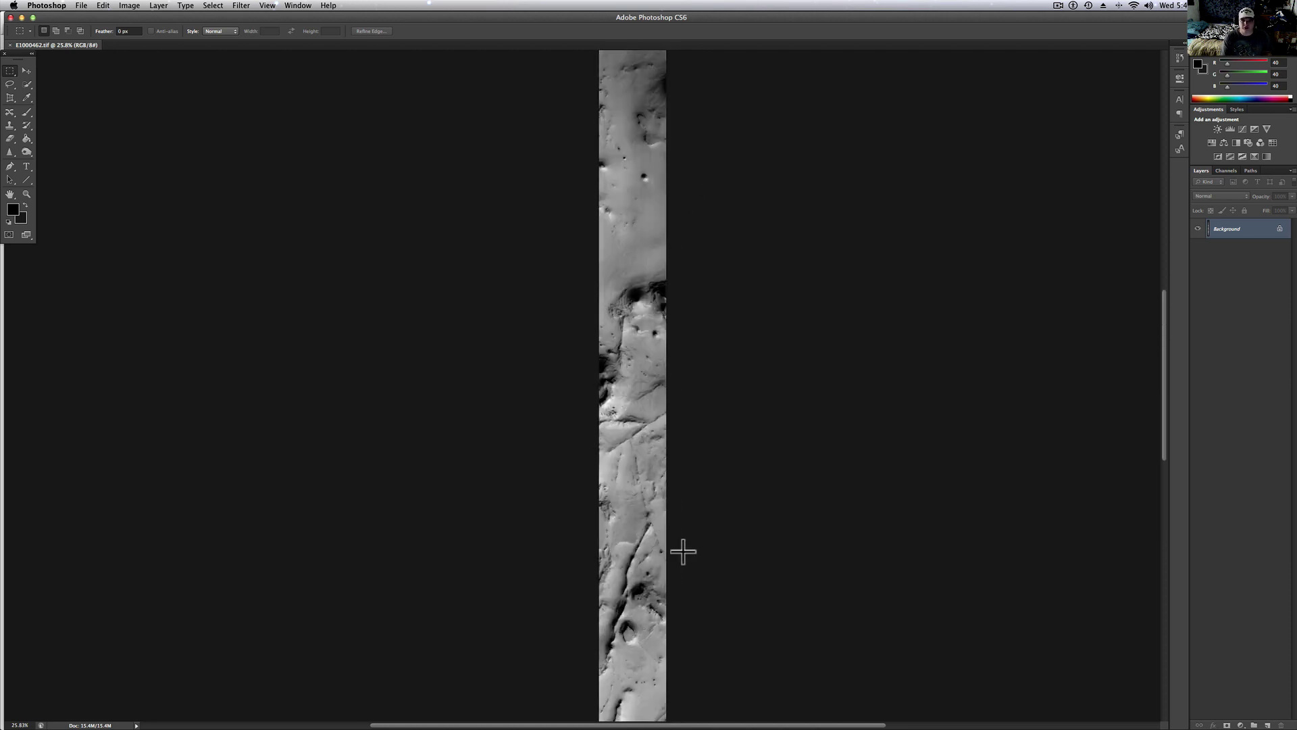
scroll(673, 537, "up", 5)
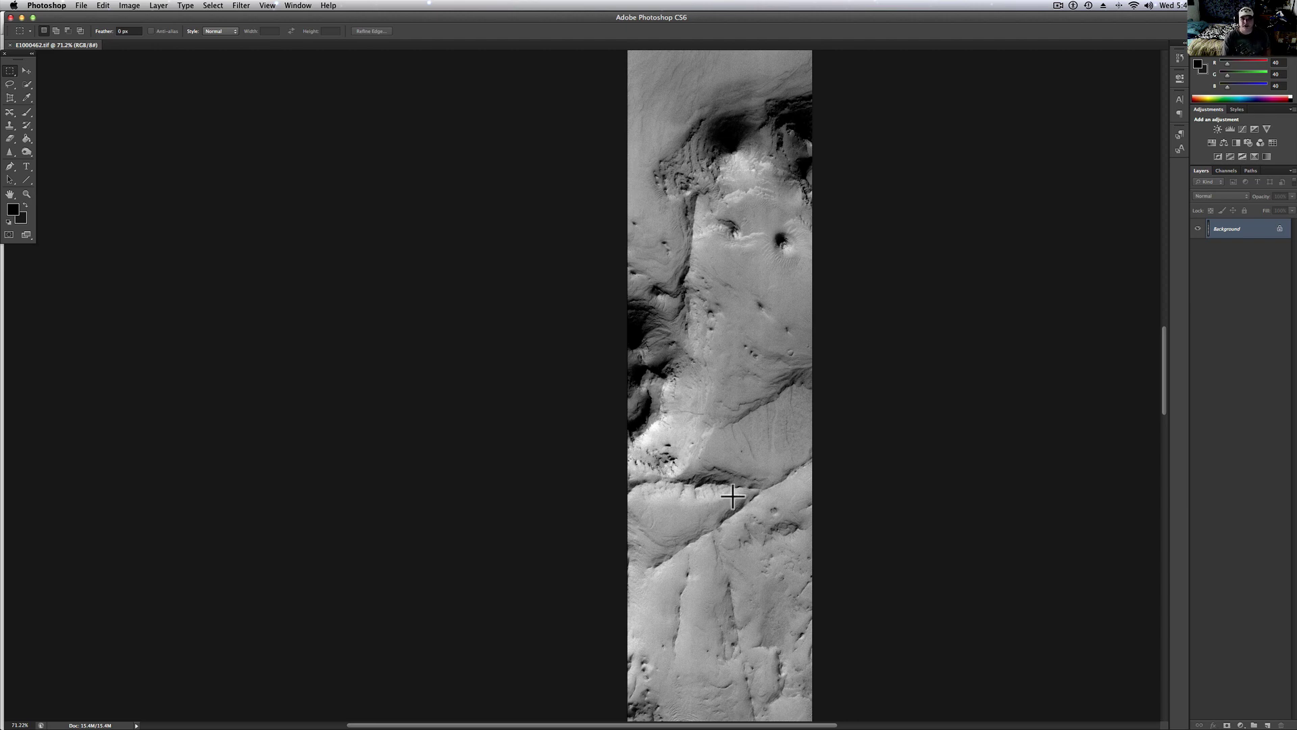
scroll(718, 382, "up", 5)
scroll(717, 382, "down", 10)
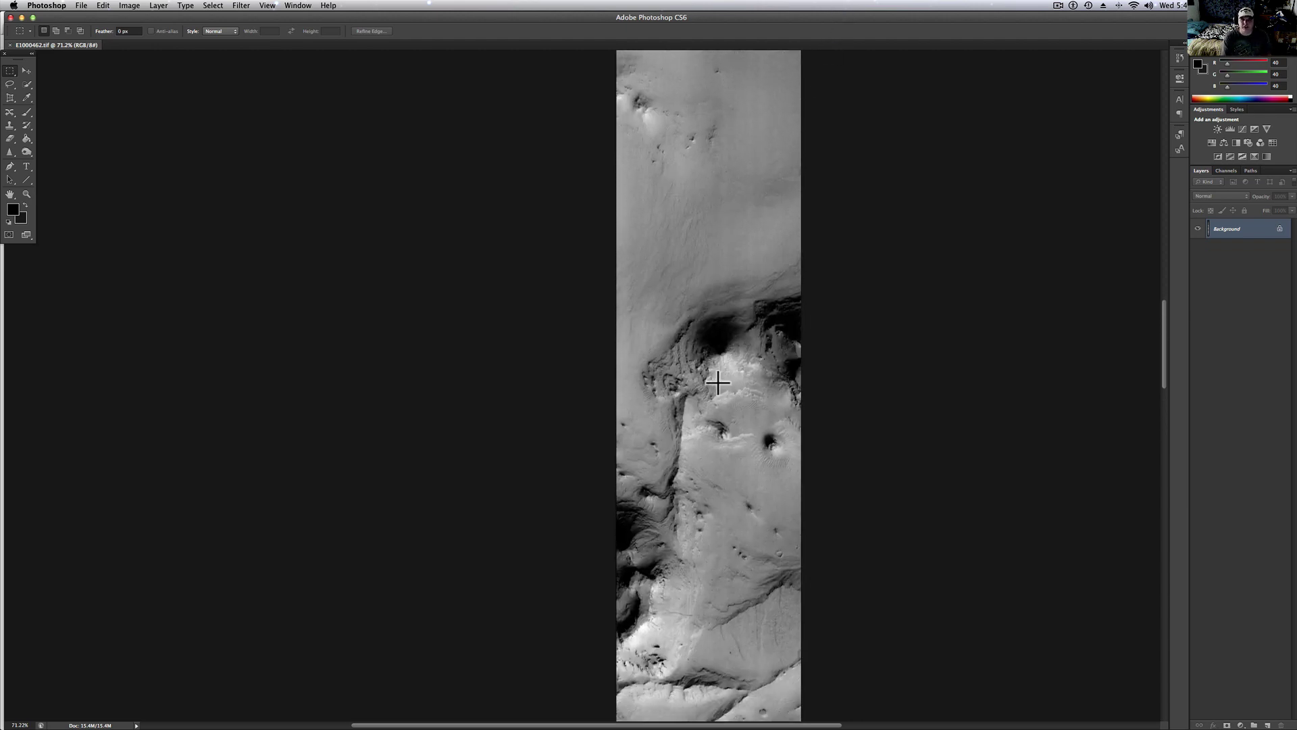
scroll(717, 382, "left", 1)
scroll(718, 382, "down", 10)
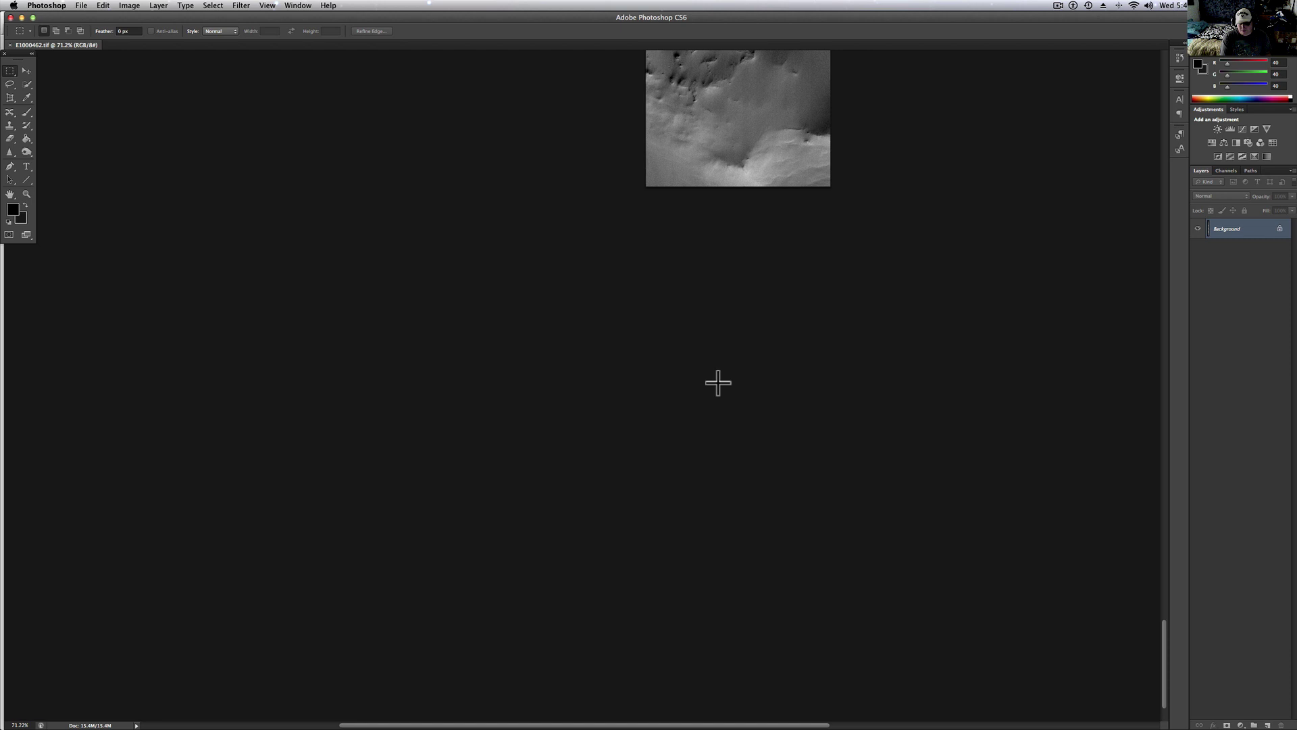
scroll(717, 381, "up", 6)
scroll(721, 382, "up", 3)
scroll(724, 383, "right", 5)
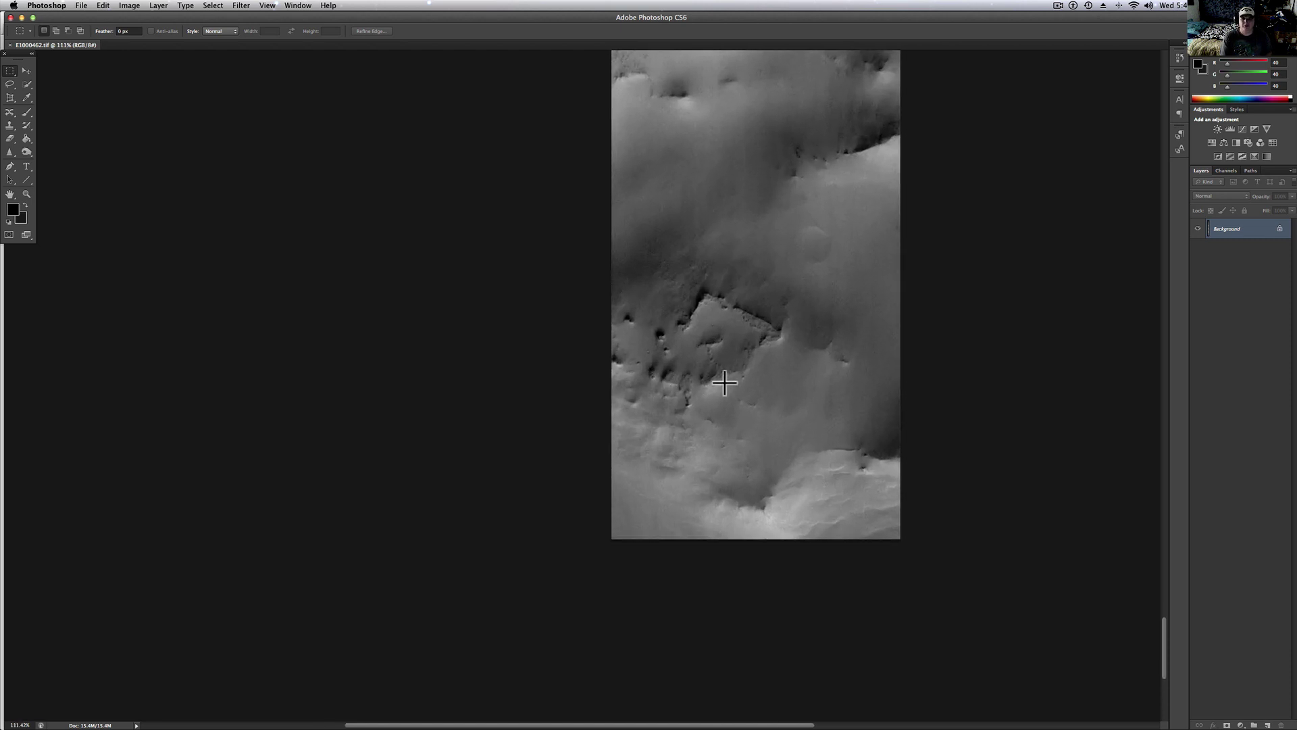
scroll(724, 383, "down", 1)
scroll(725, 383, "up", 4)
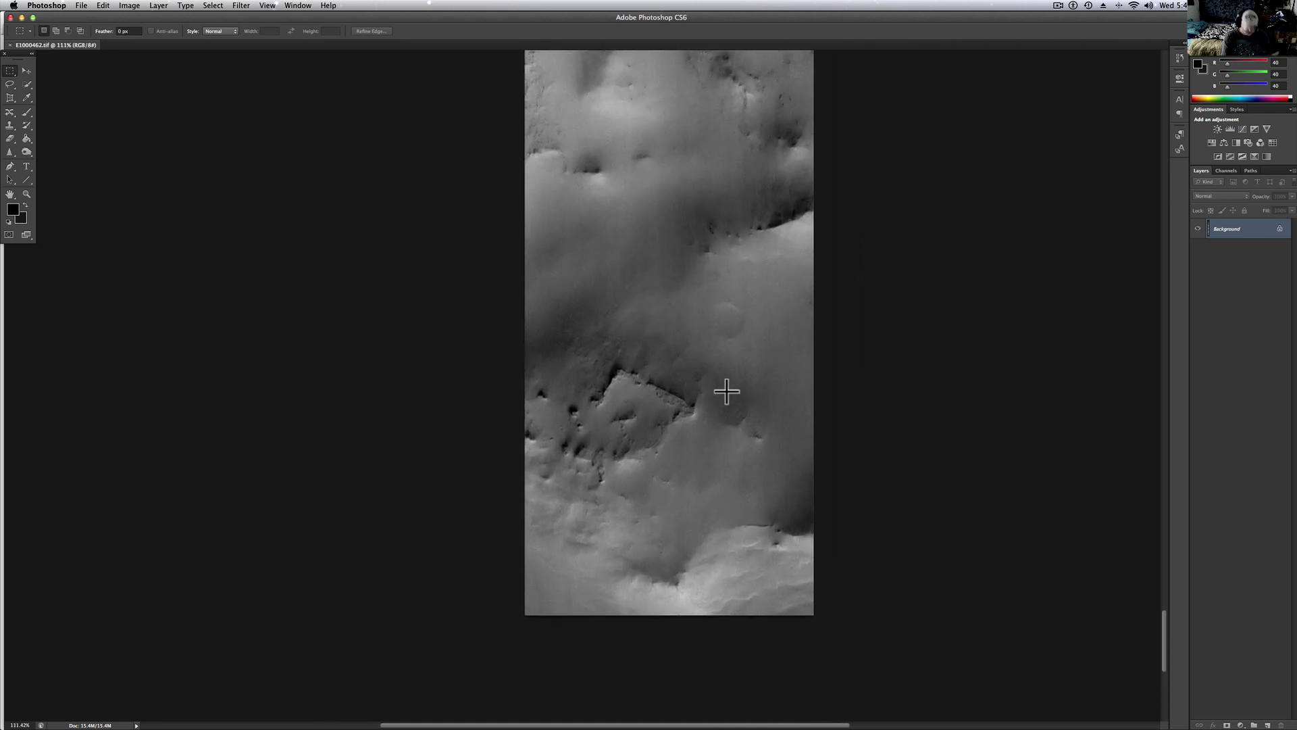
scroll(723, 385, "down", 3)
scroll(724, 385, "left", 1)
Switch to Firefox to view the Mshatta, Jordan aerial image on the MIT Civic Architecture page.
key("super+Tab")
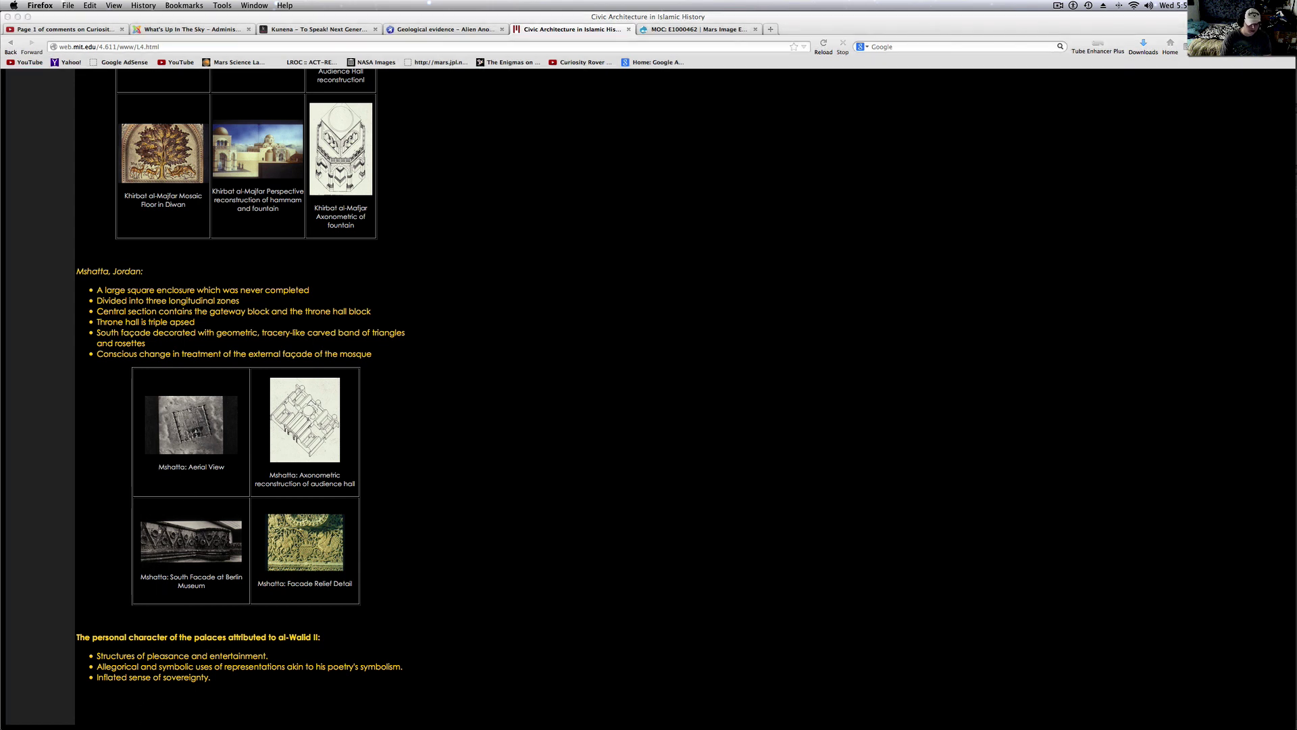
Move the enlarged Mshatta aerial-view popup aside, close it, and return to Photoshop.
left_click_drag(345, 481, 656, 189)
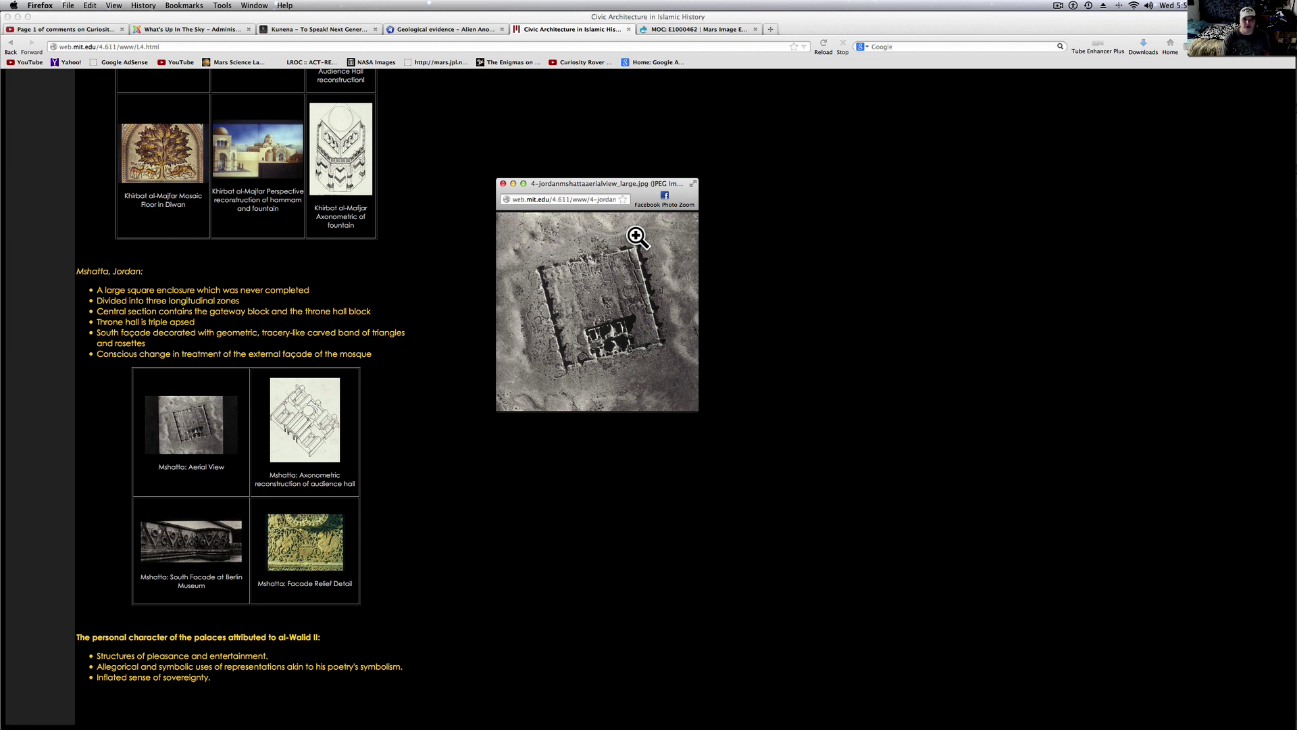
left_click(503, 183)
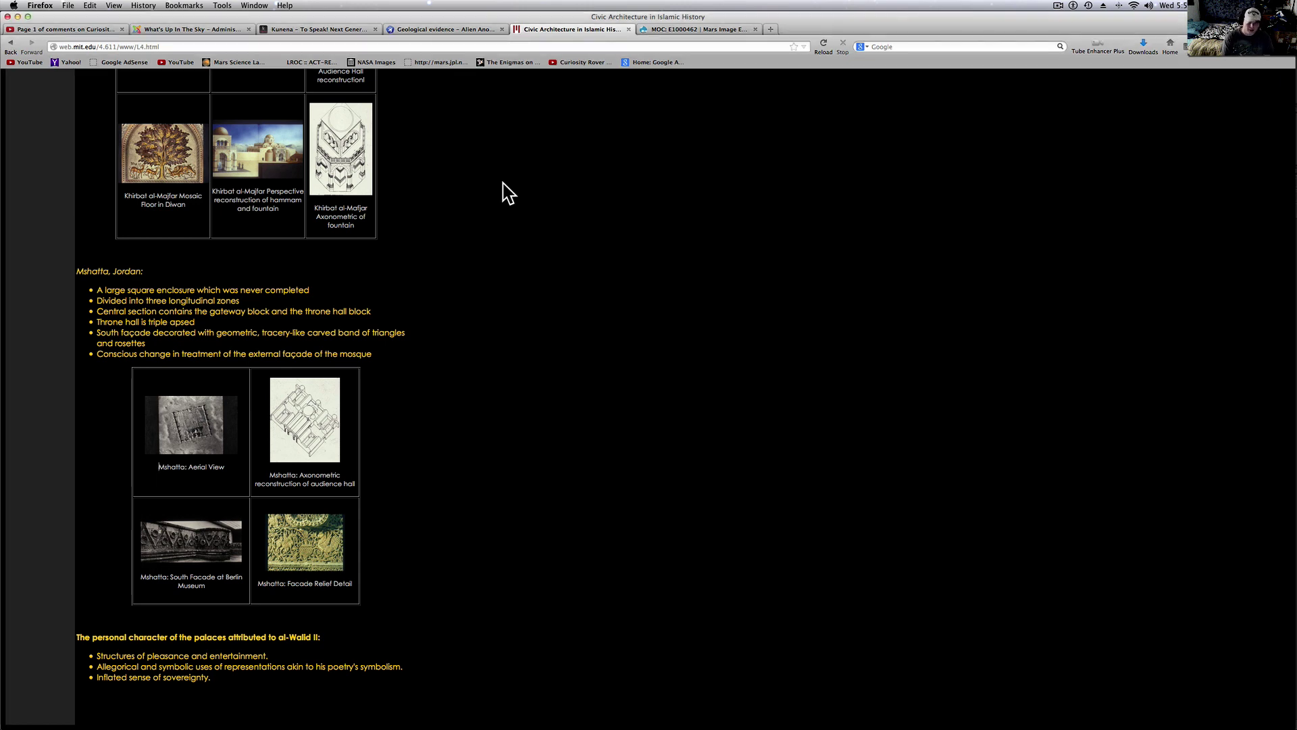
key("super+Tab")
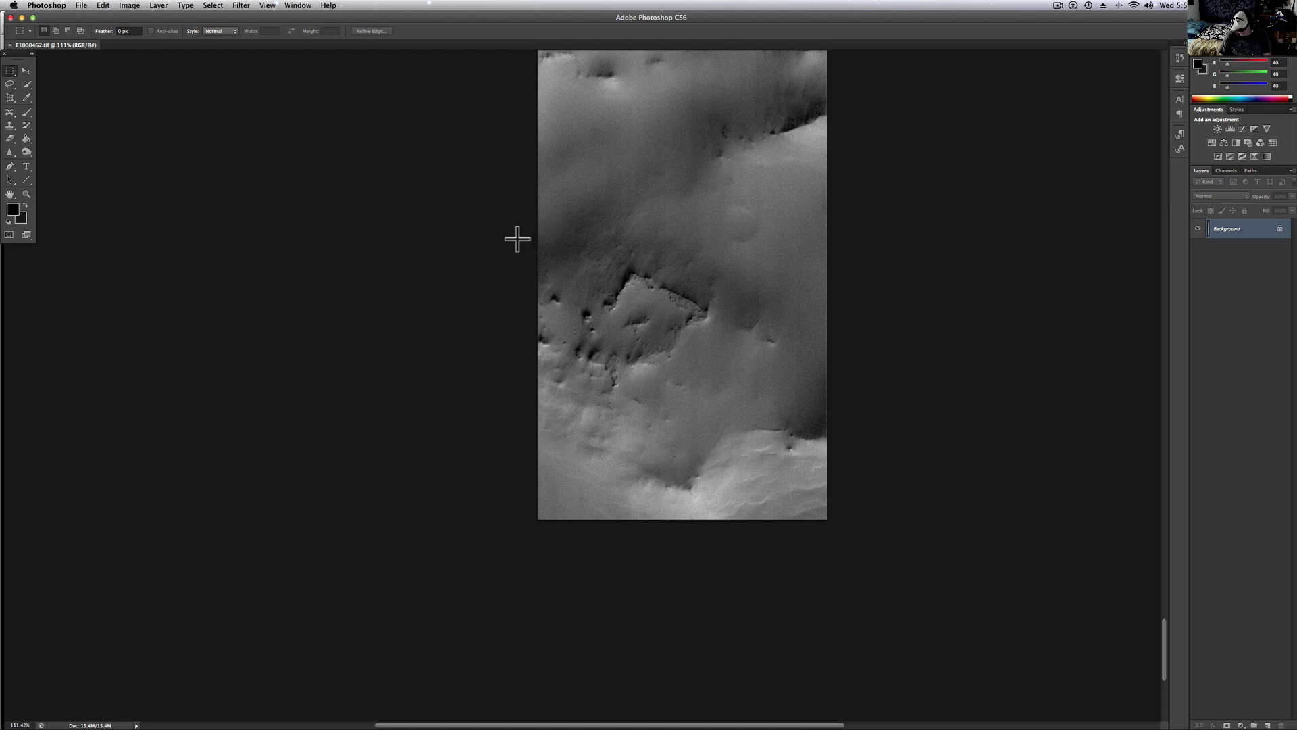
Crop the image to a marquee selection of its lower half around the square feature.
left_click_drag(519, 245, 906, 538)
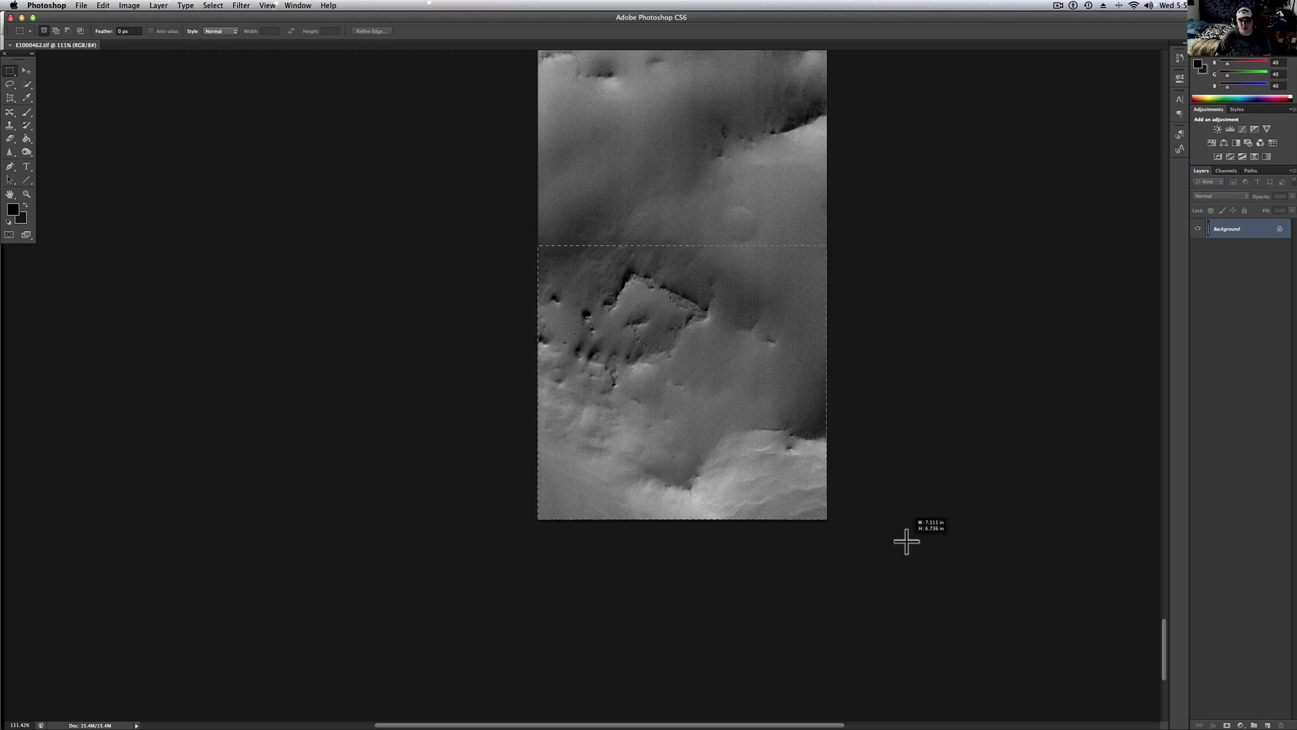
left_click(130, 6)
left_click(419, 220)
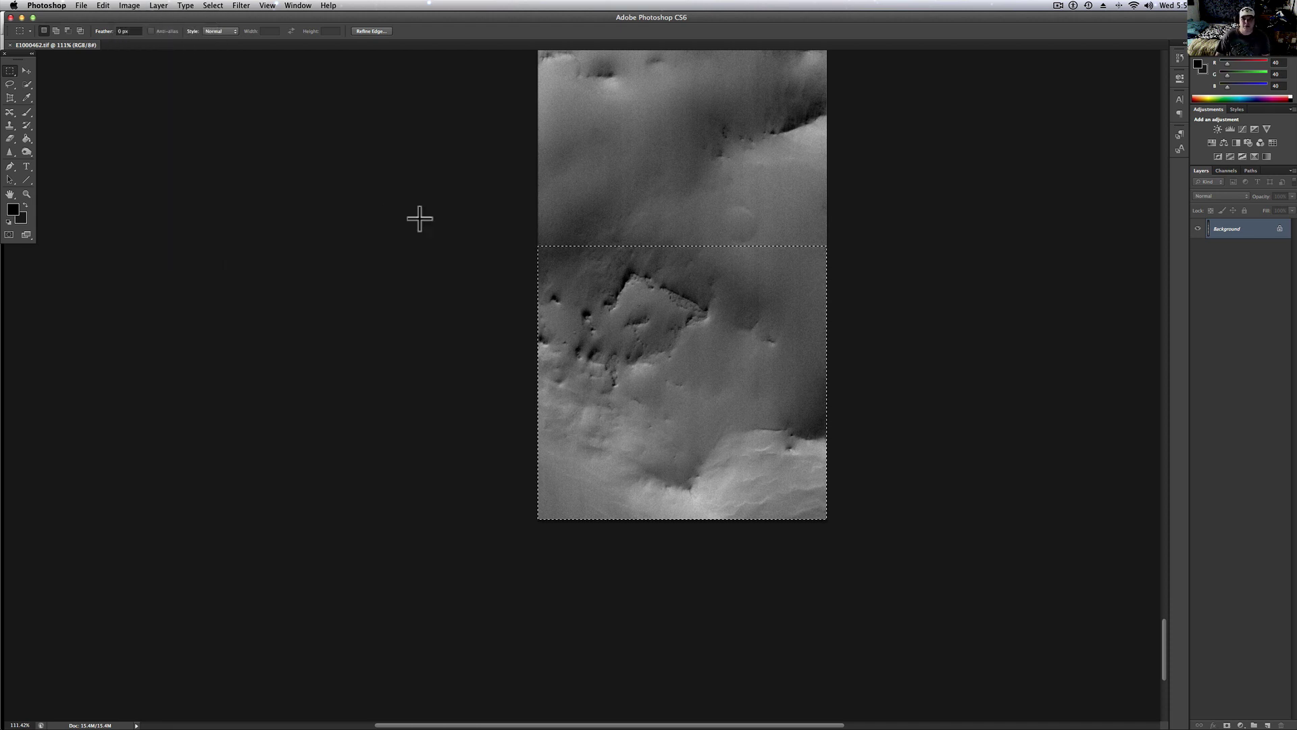
left_click(159, 6)
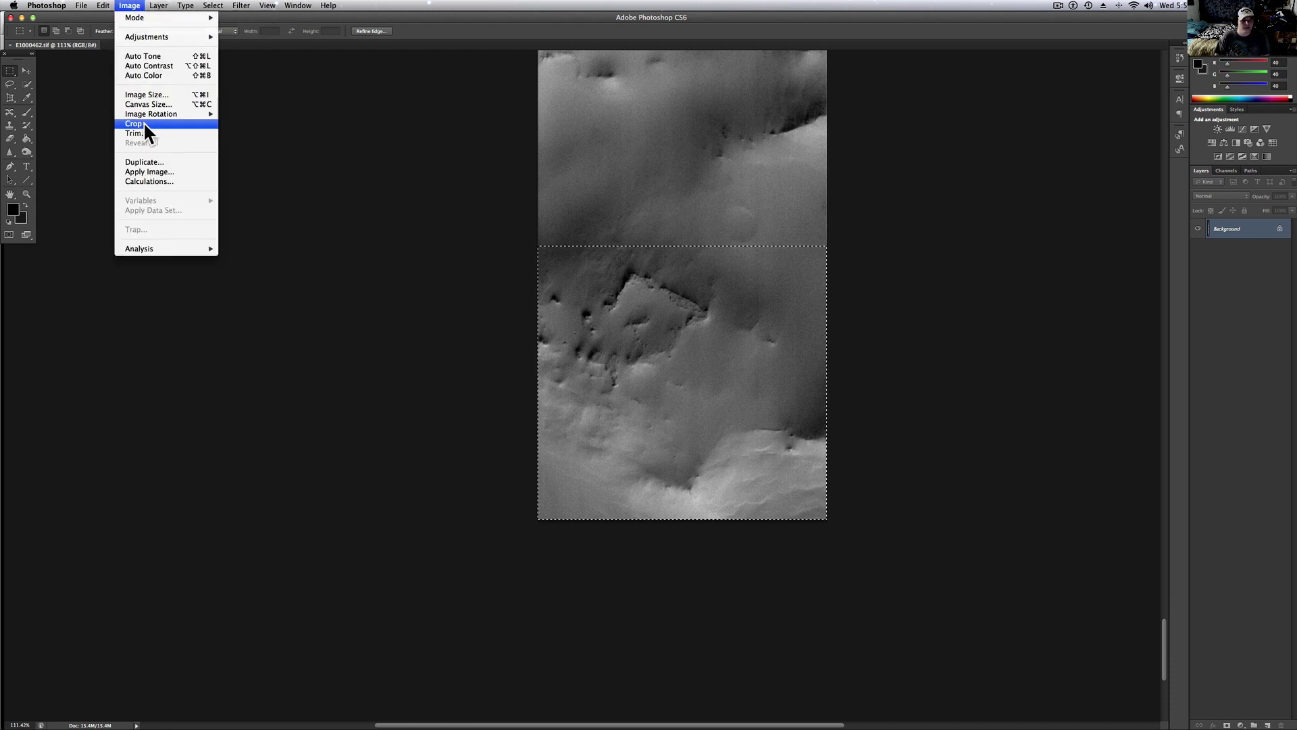
left_click(143, 124)
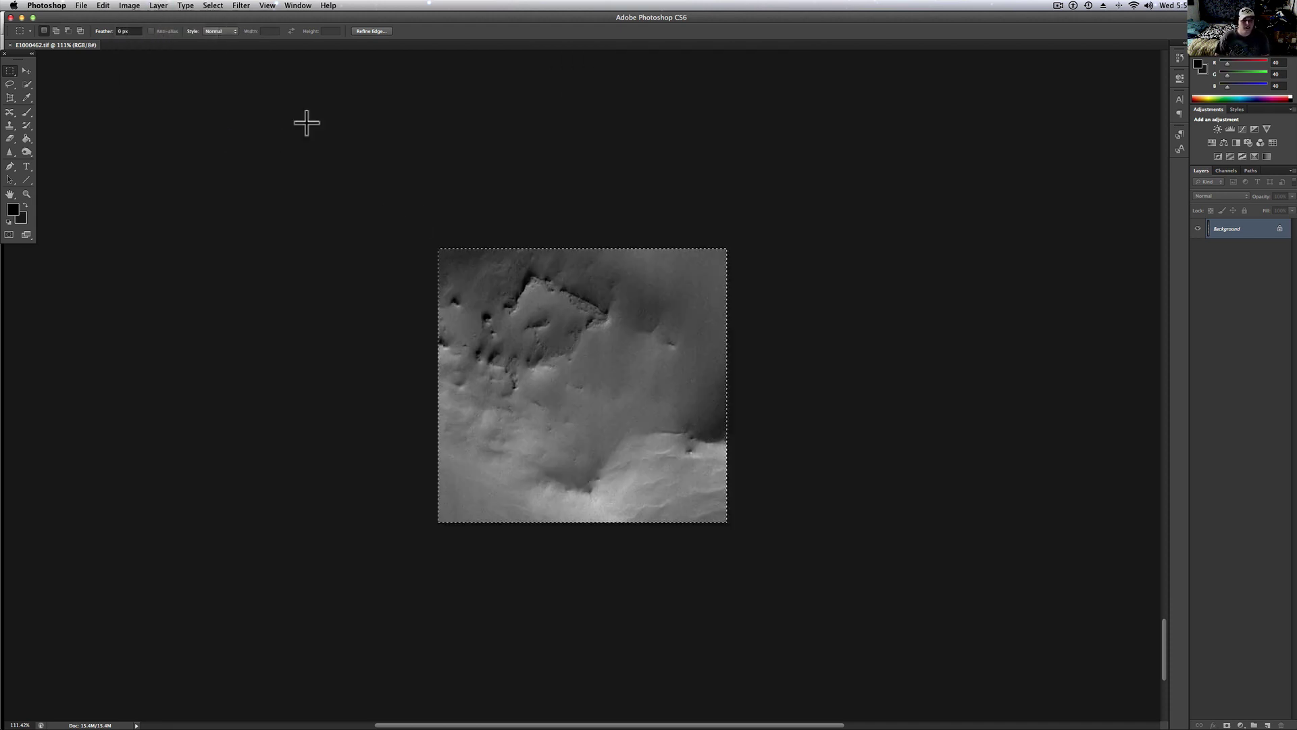
Resample the cropped image to 300 ppi, giving 2133 × 2021 pixels.
left_click(130, 6)
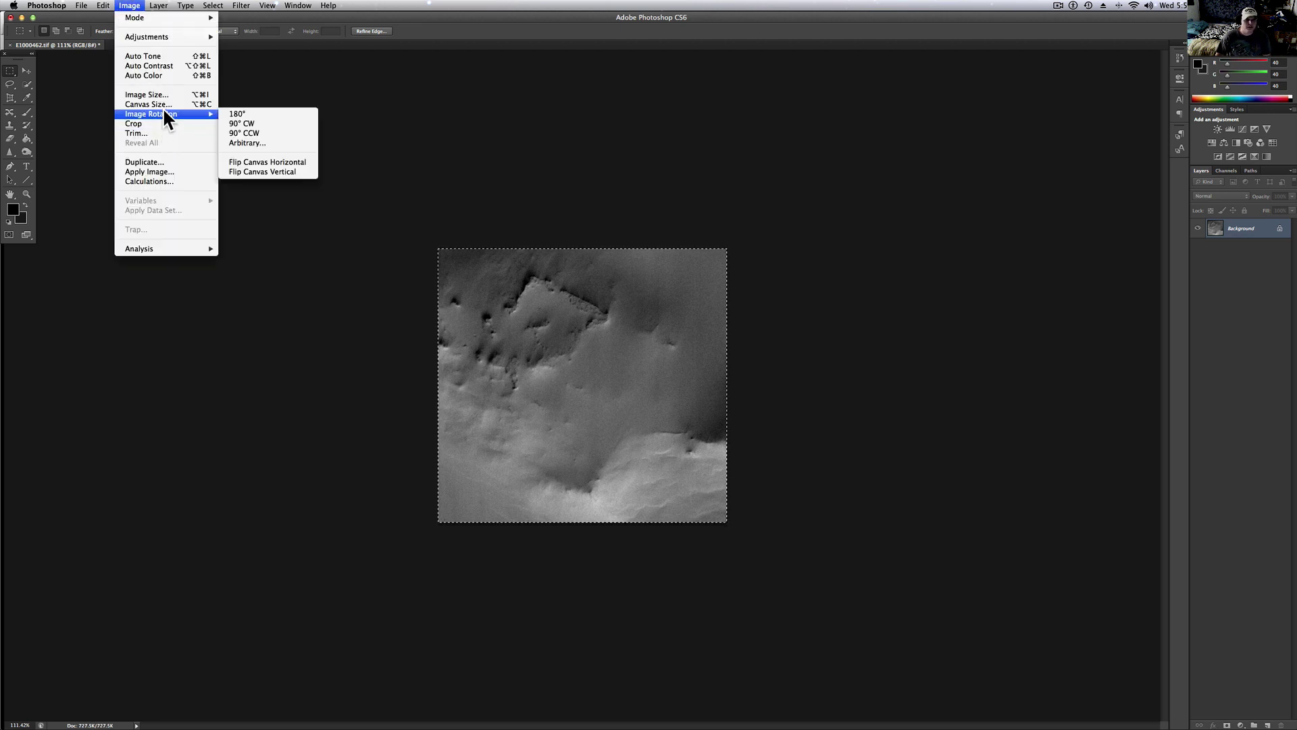
left_click(143, 95)
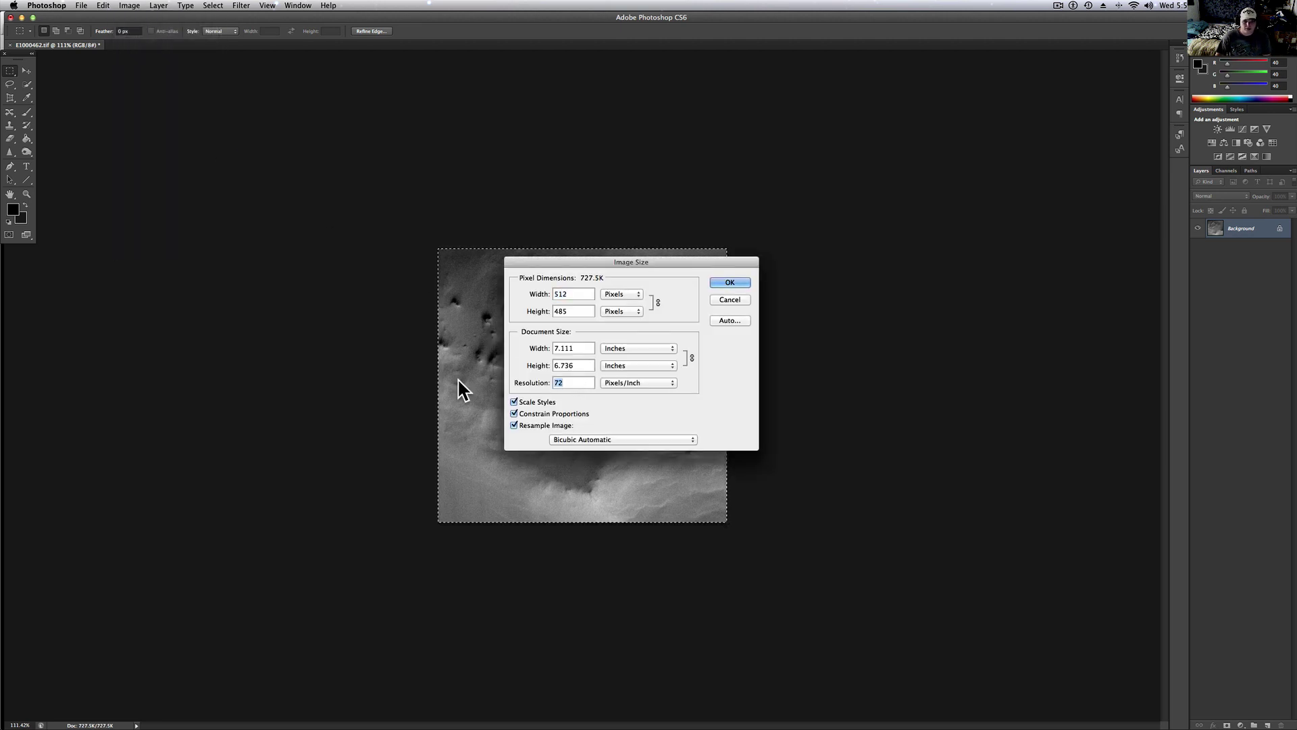
type("720")
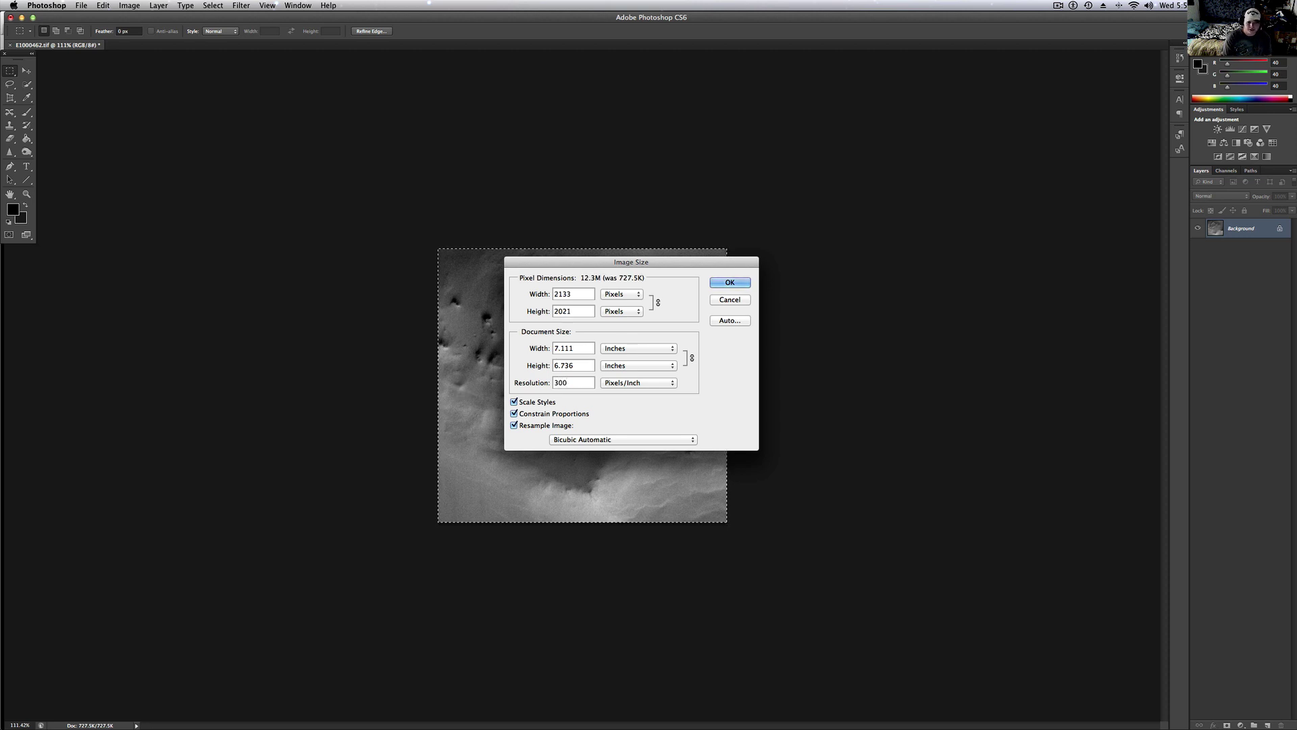
key("Return")
View the crop at Actual Pixels, then Fit Screen, and return to the Rectangular Marquee tool.
left_click(26, 195)
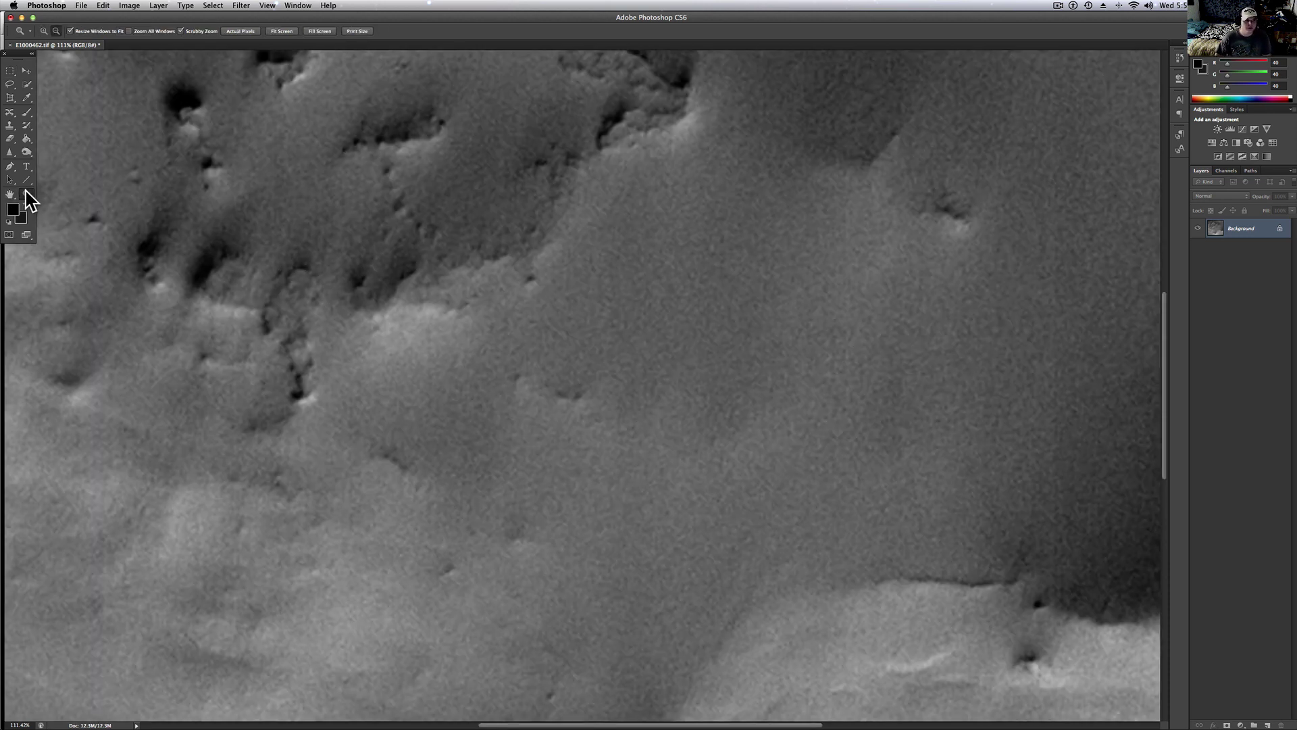
left_click(251, 34)
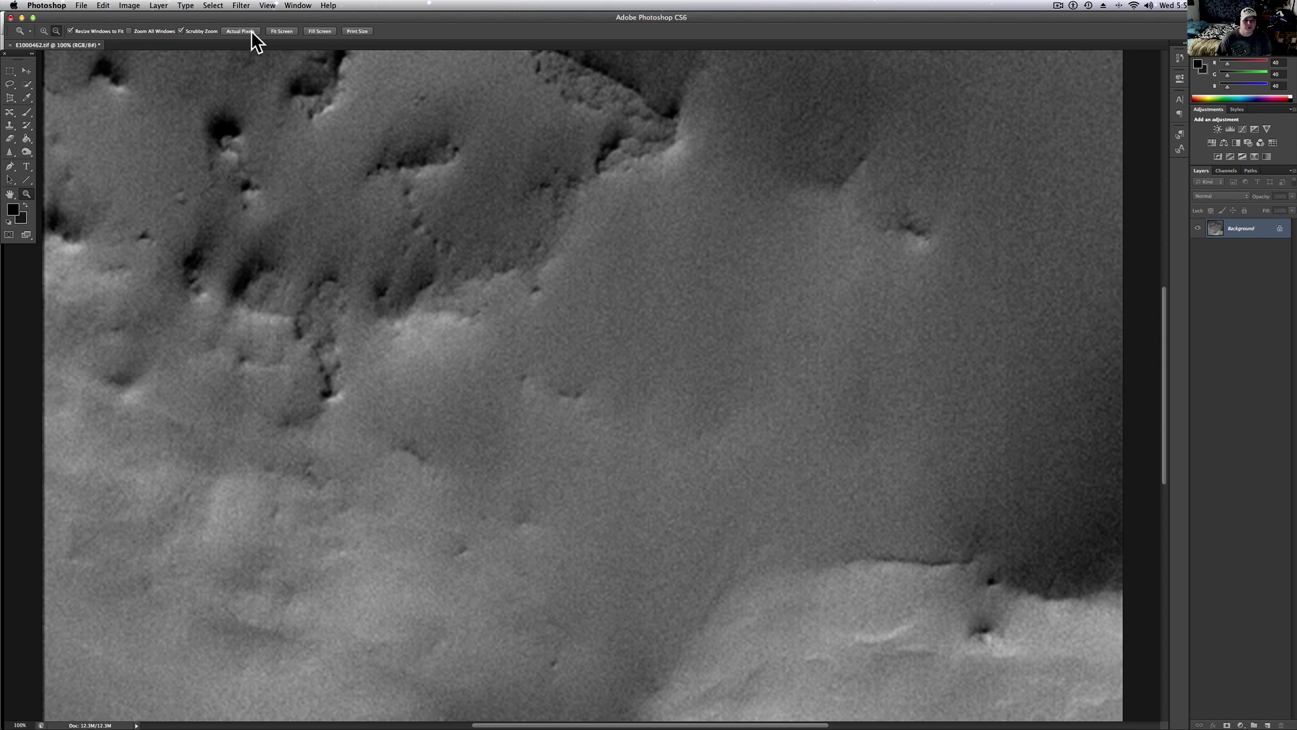
left_click(281, 31)
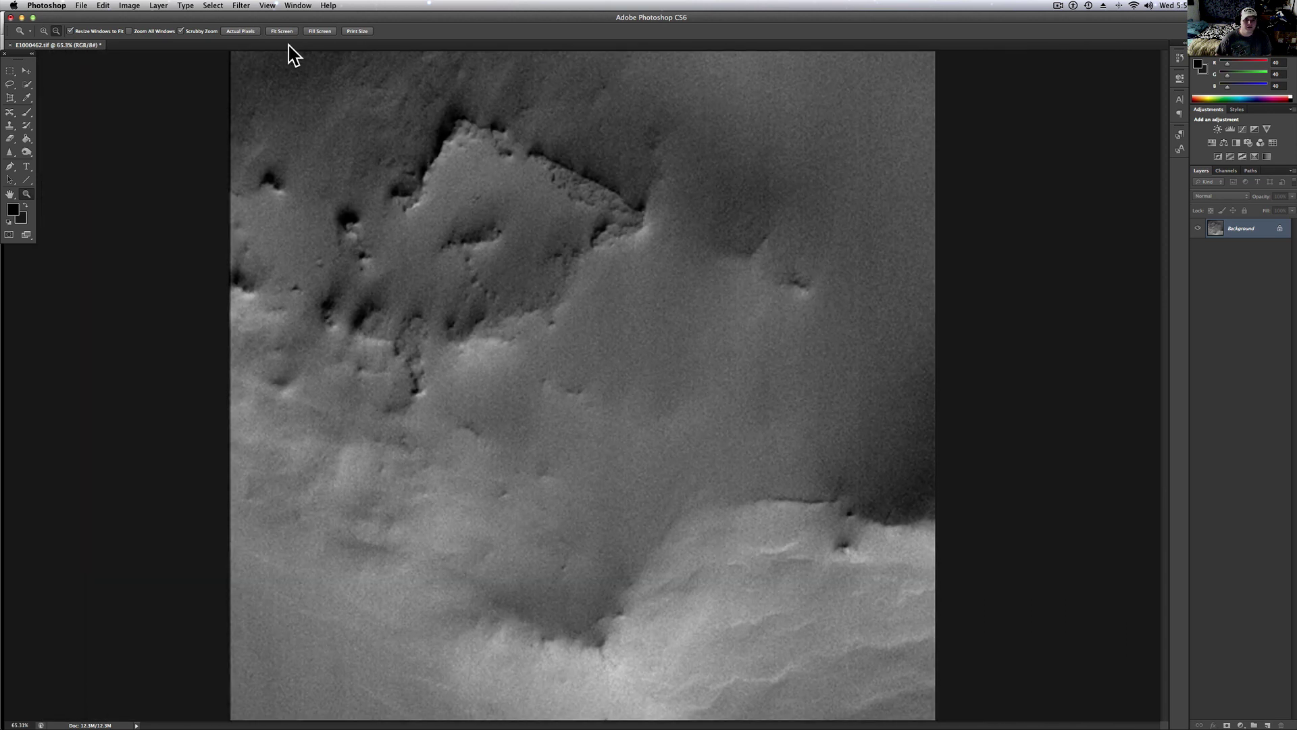
left_click(10, 71)
left_click(137, 6)
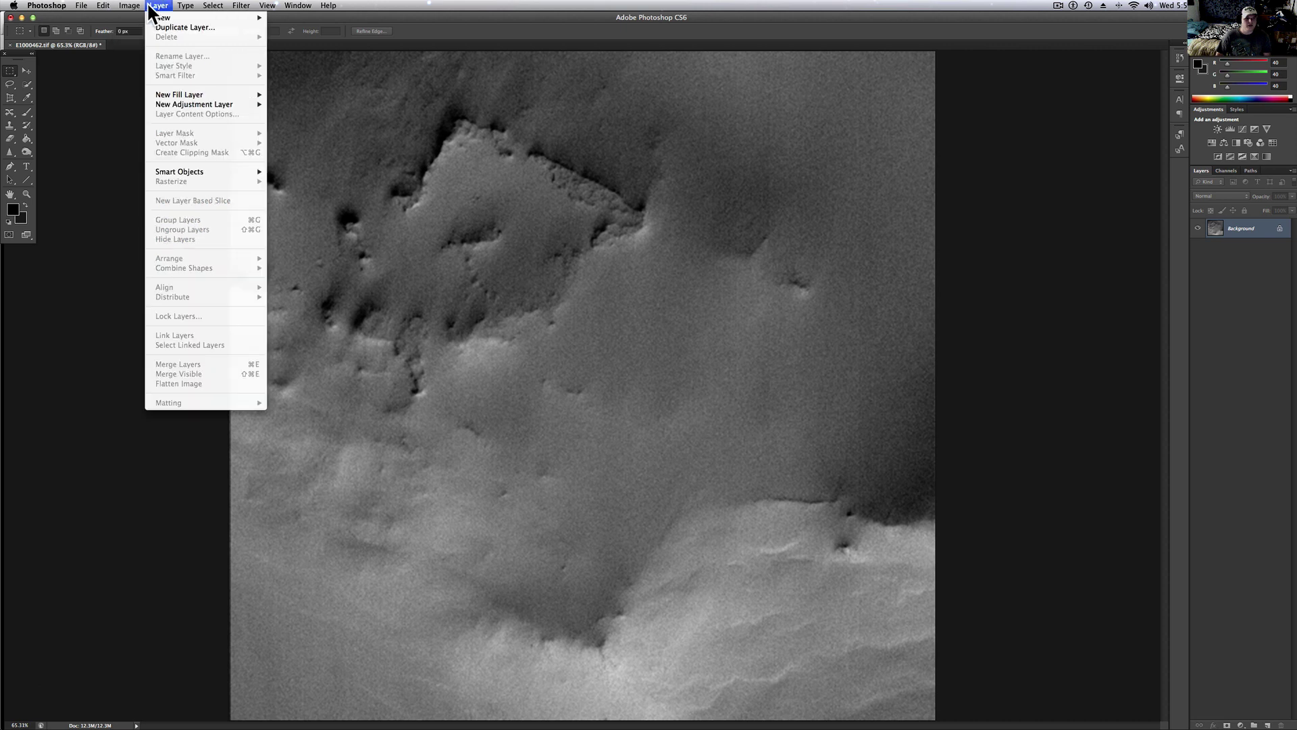
mouse_move(151, 110)
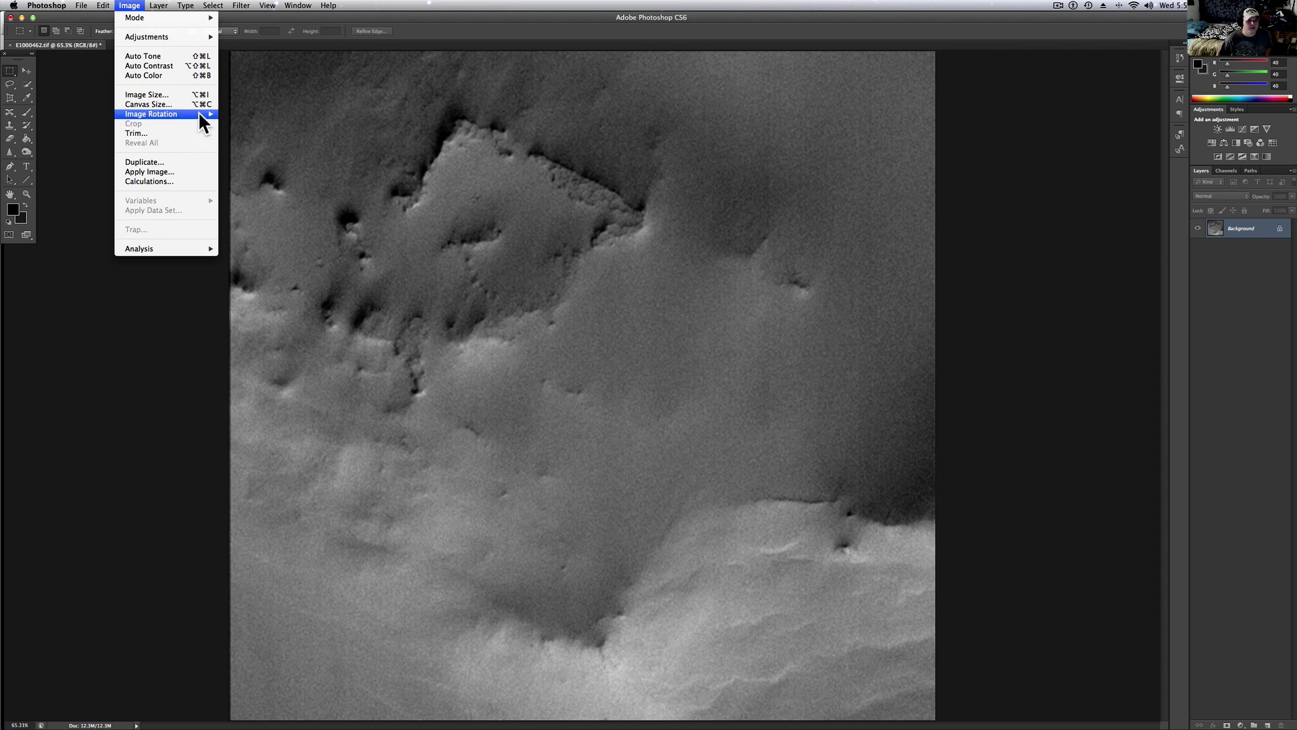
Rotate the canvas arbitrarily by 30.0° counter-clockwise.
mouse_move(199, 112)
left_click(252, 143)
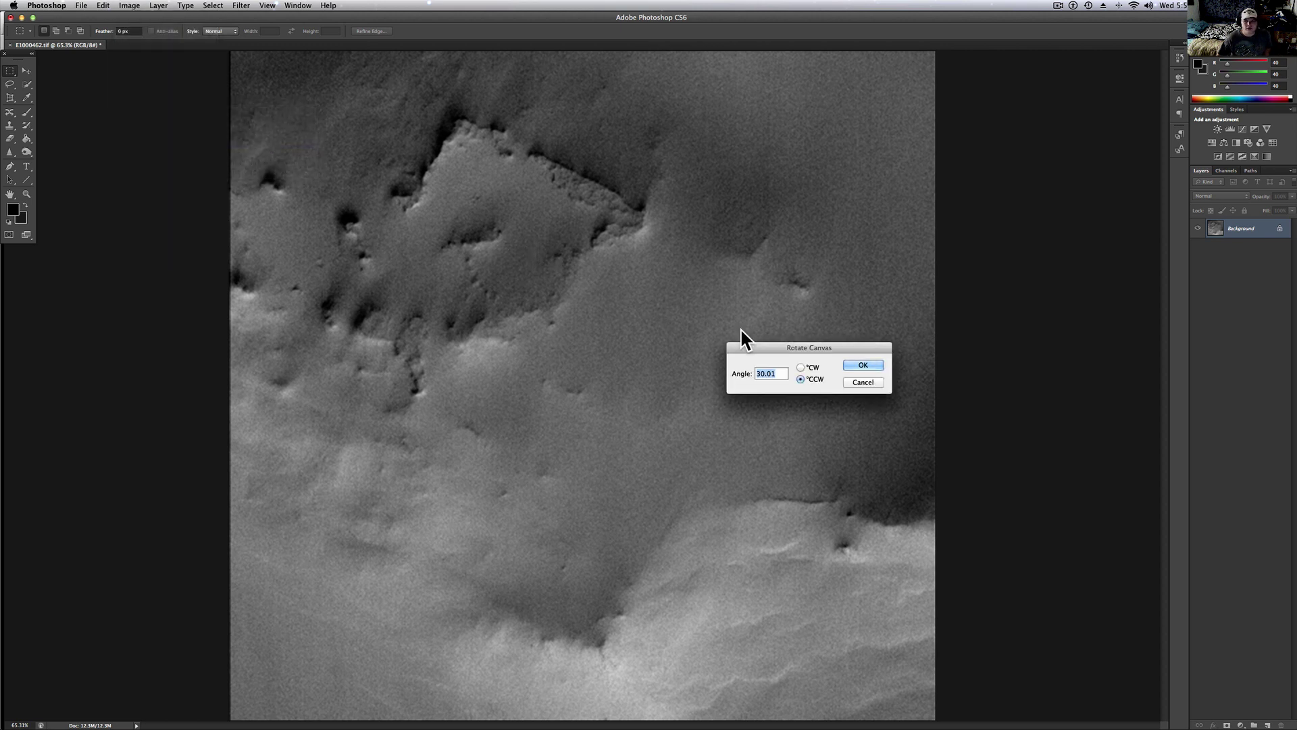
left_click(782, 374)
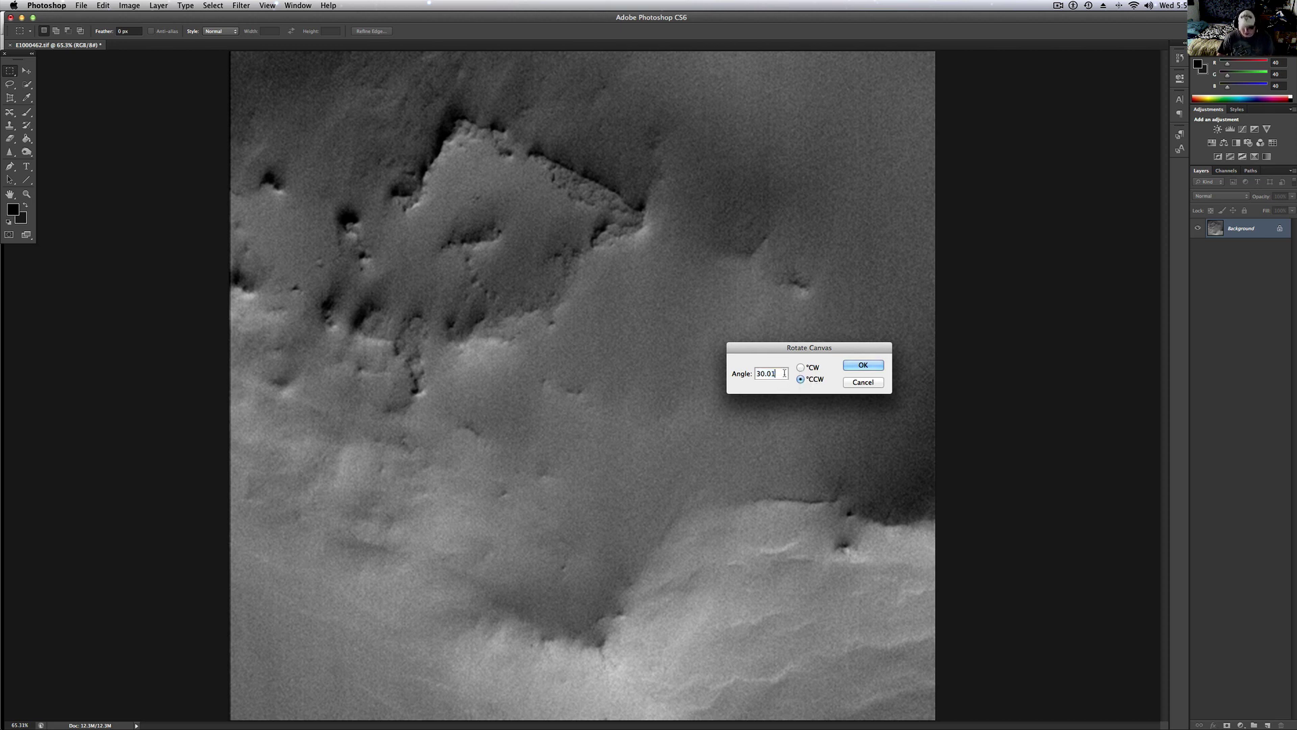
key("BackSpace")
left_click(853, 366)
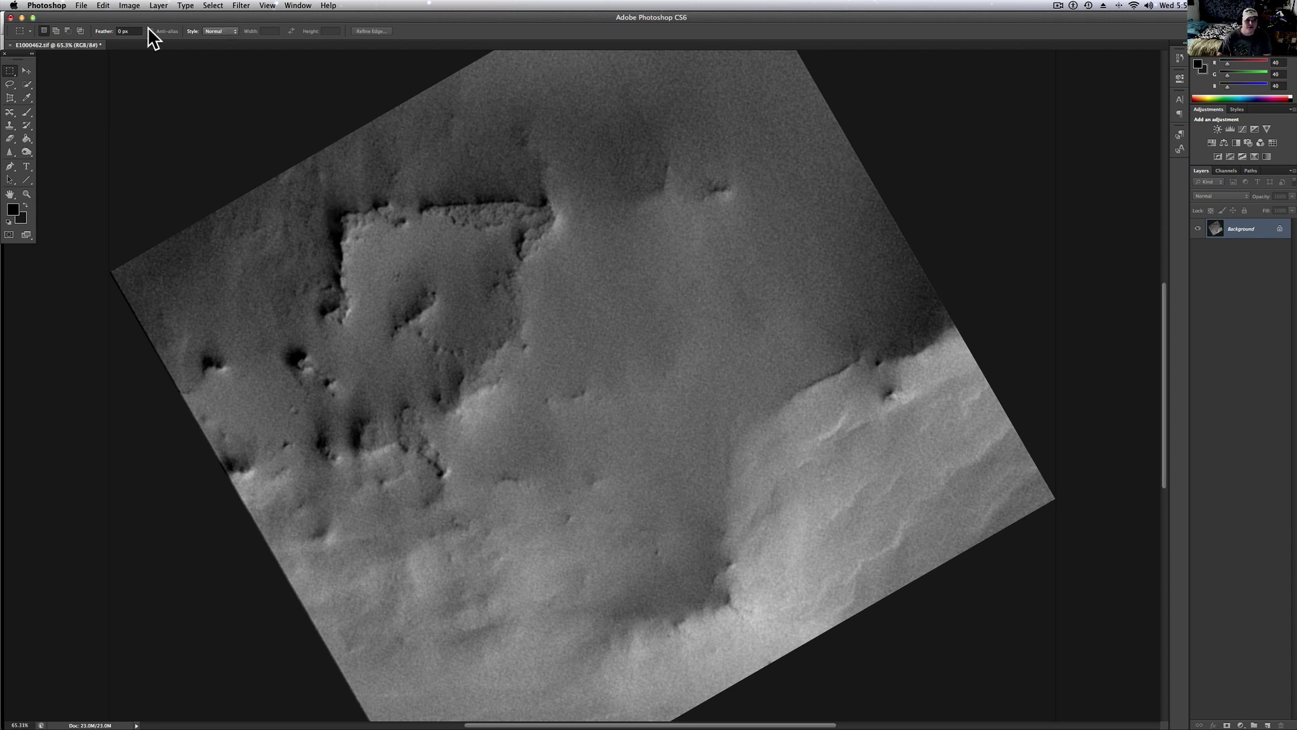
Set the marquee to a fixed 1:1 ratio and draw a square selection over the plateau.
left_click(220, 31)
left_click(221, 38)
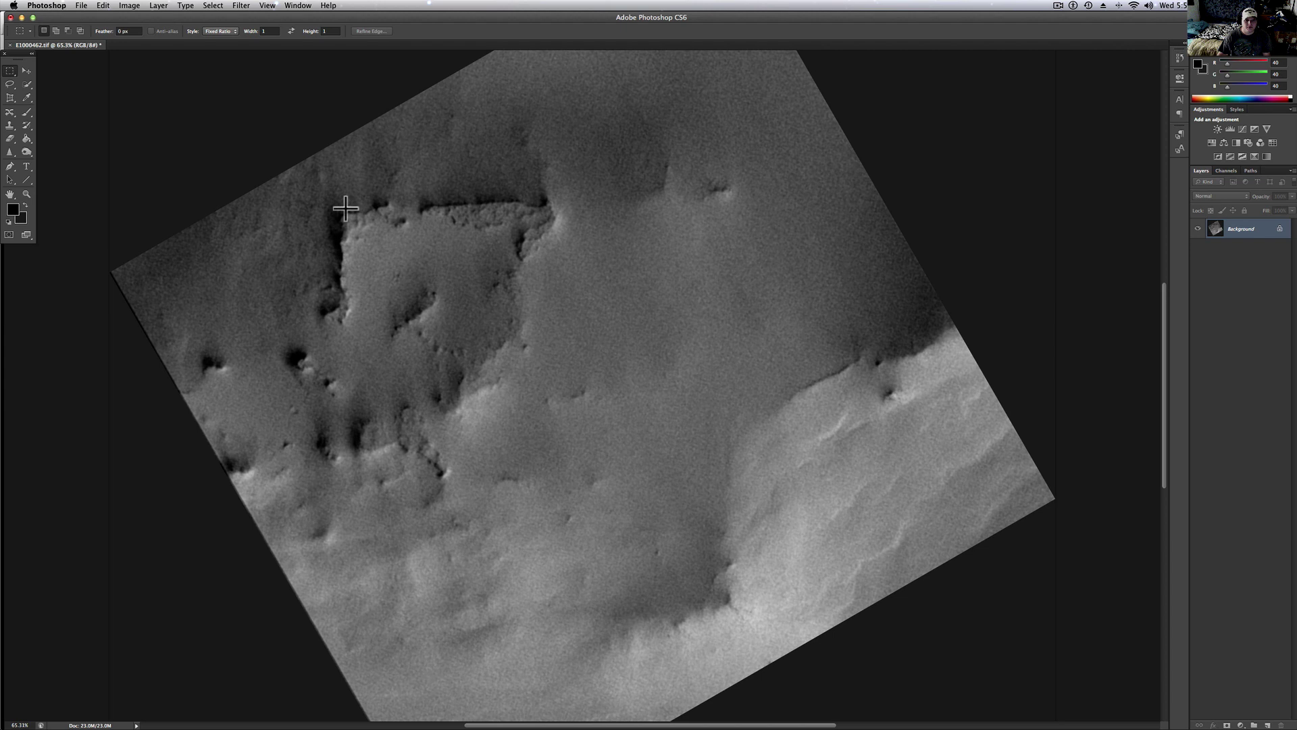
left_click_drag(344, 208, 739, 663)
left_click_drag(659, 512, 651, 506)
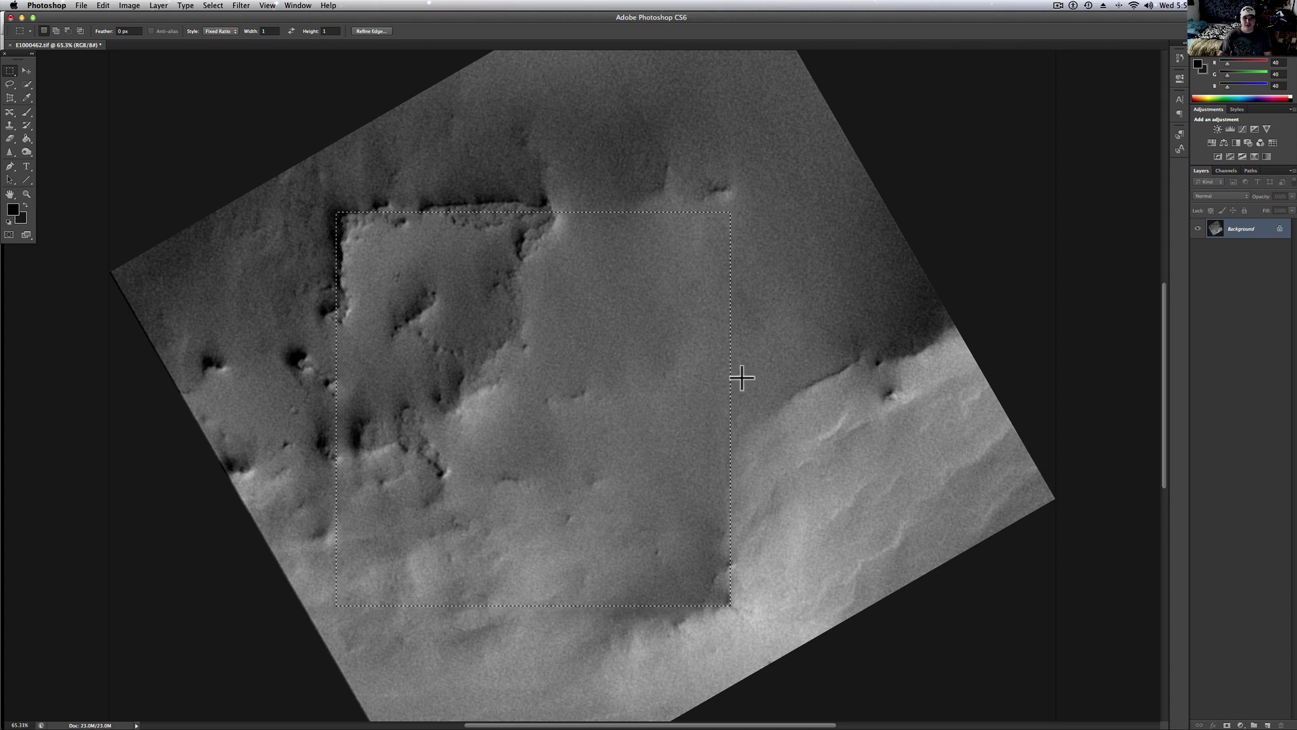
Zoom in and back out to check the square selection, then briefly switch apps.
key("super+equal")
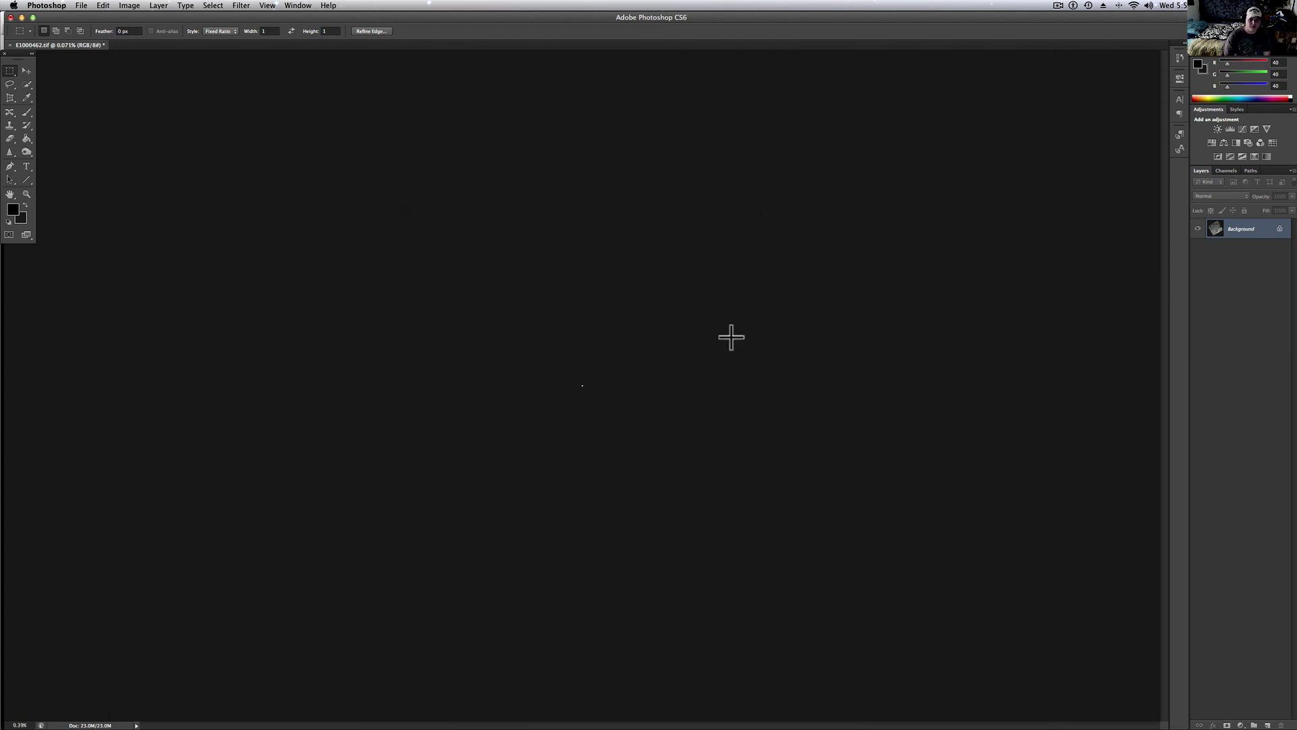
key("super+minus")
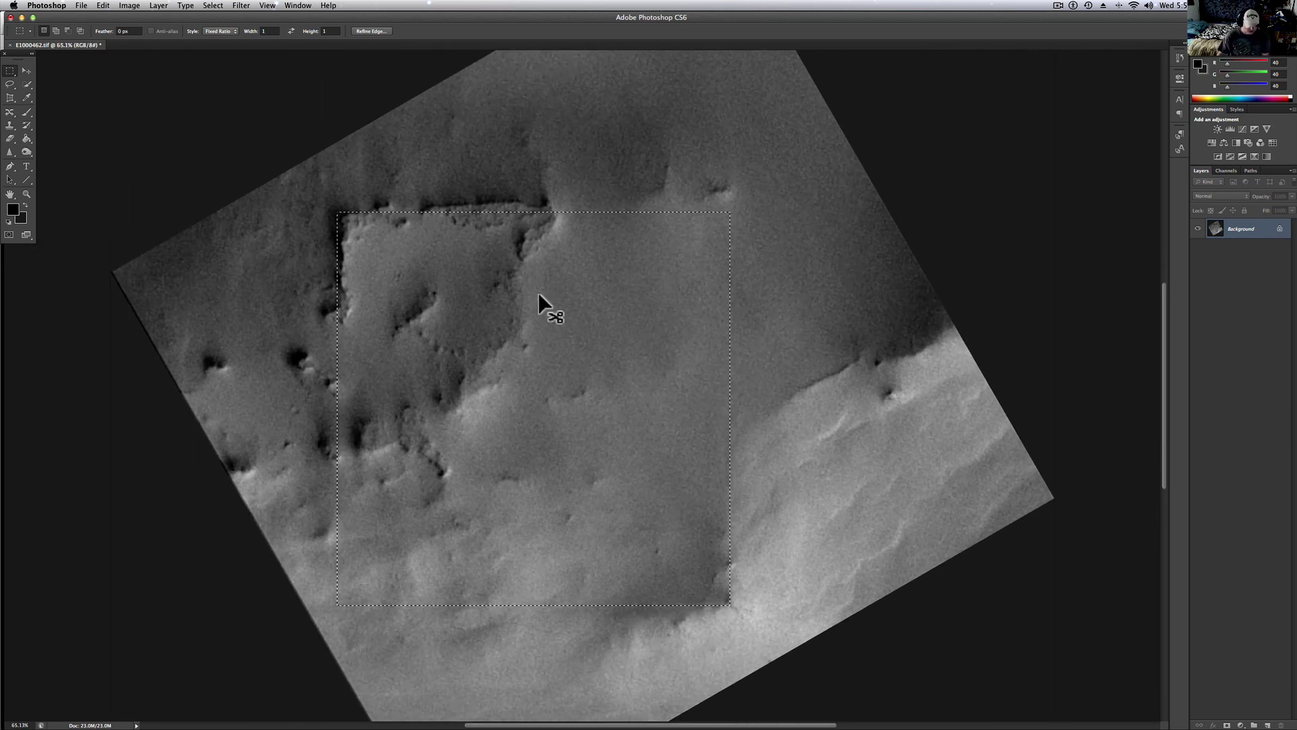
key("super+Tab")
key("super+Tab")
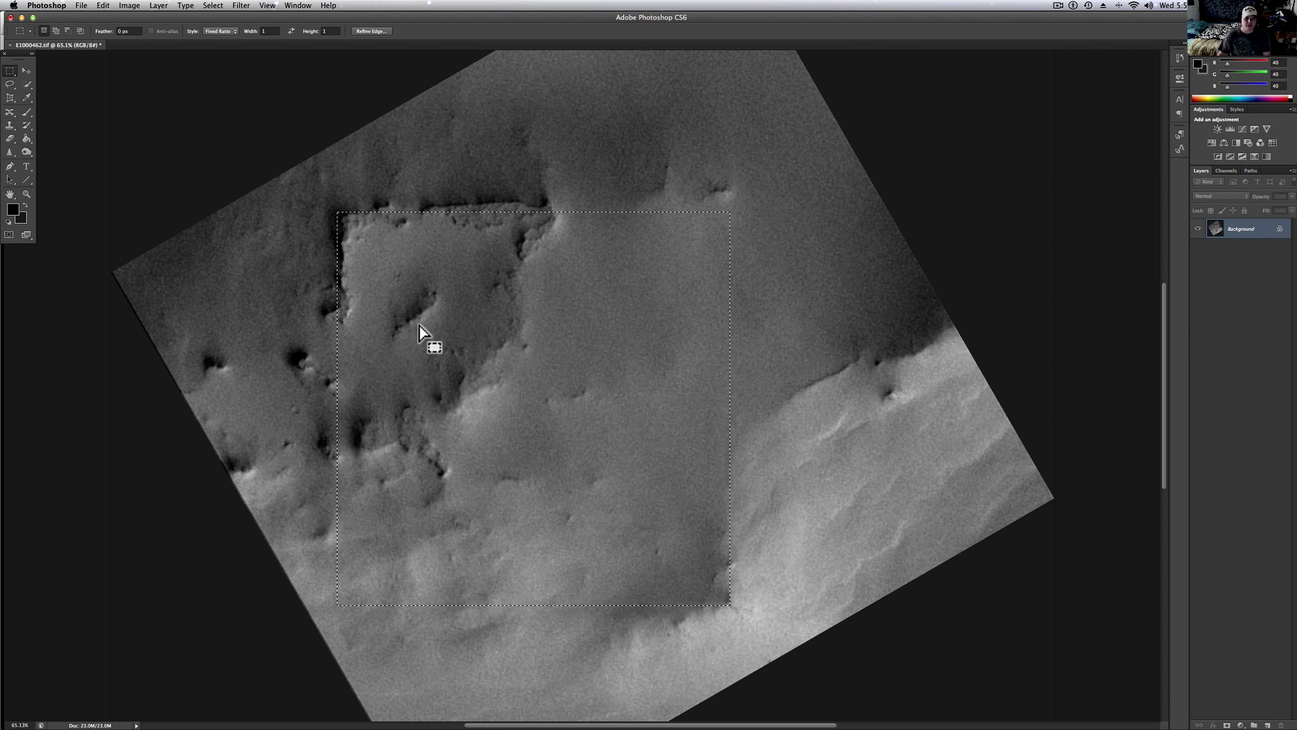
Step backward repeatedly through the history to undo the selection, rotation and earlier edits.
left_click(103, 6)
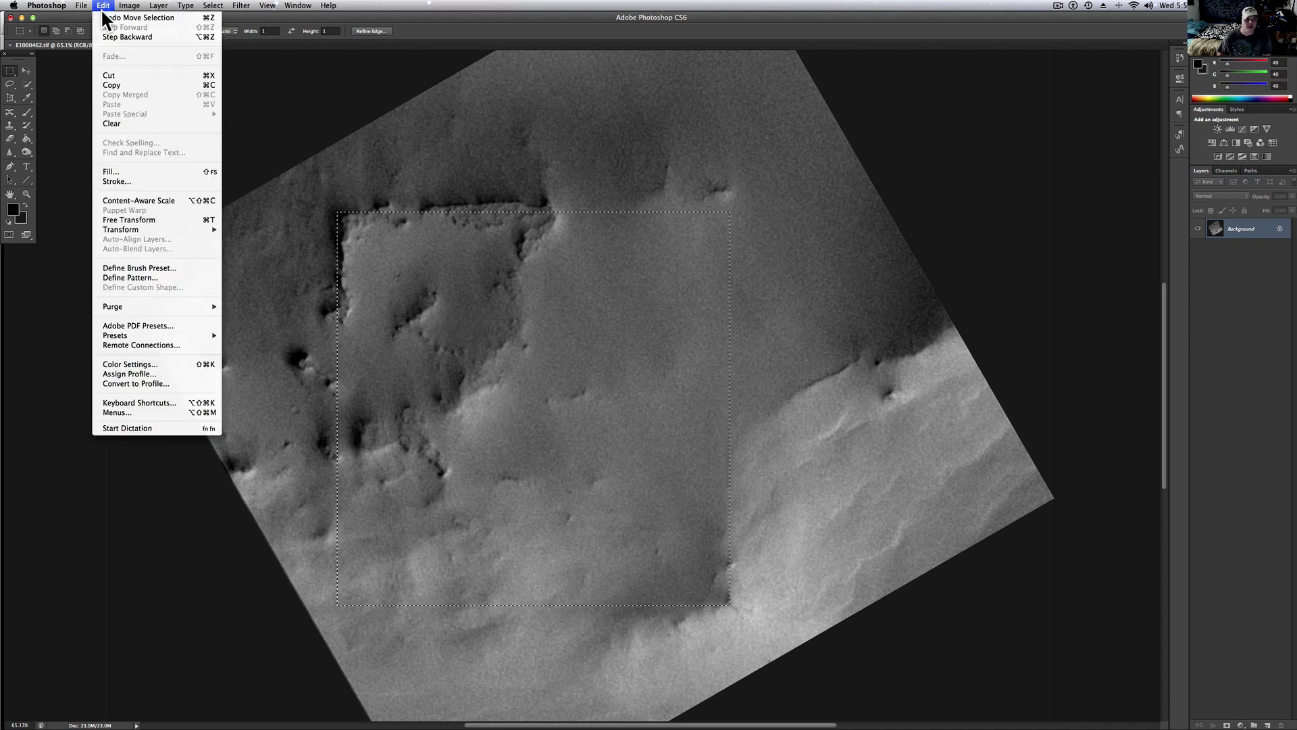
left_click(108, 36)
left_click(103, 6)
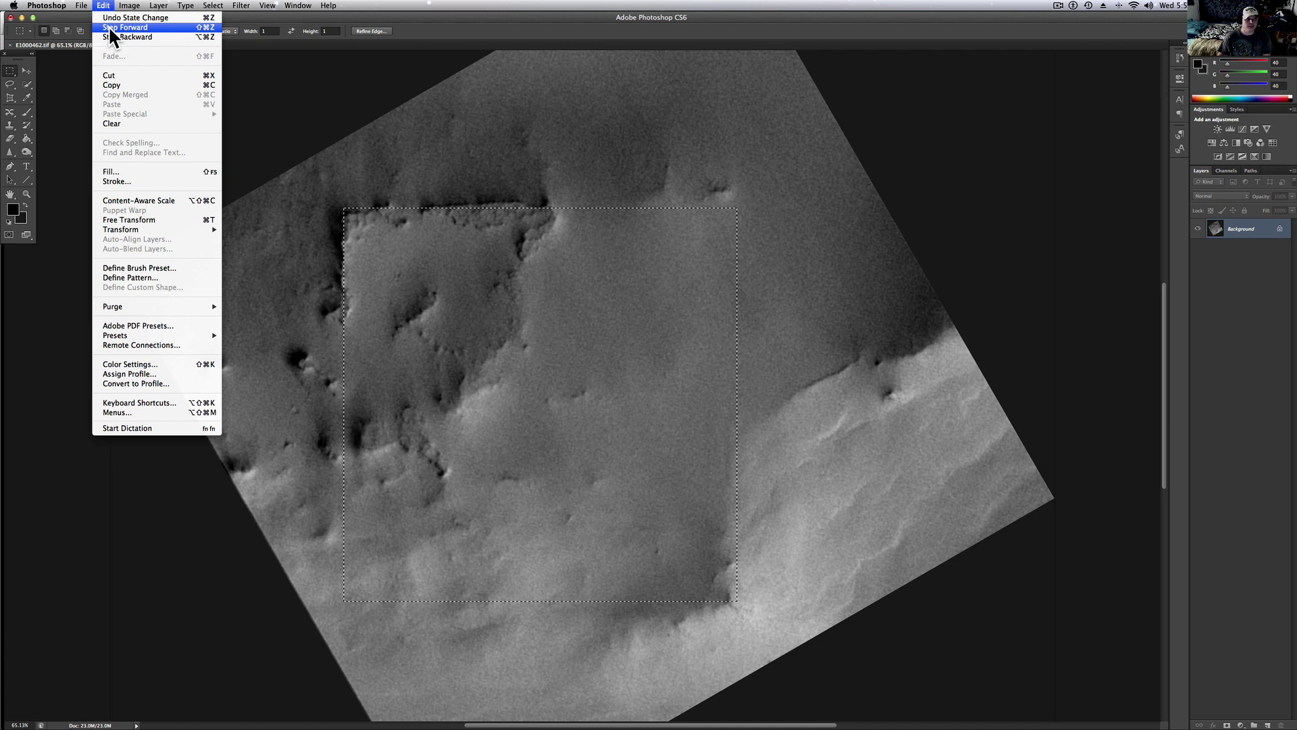
left_click(108, 36)
left_click(103, 6)
left_click(107, 37)
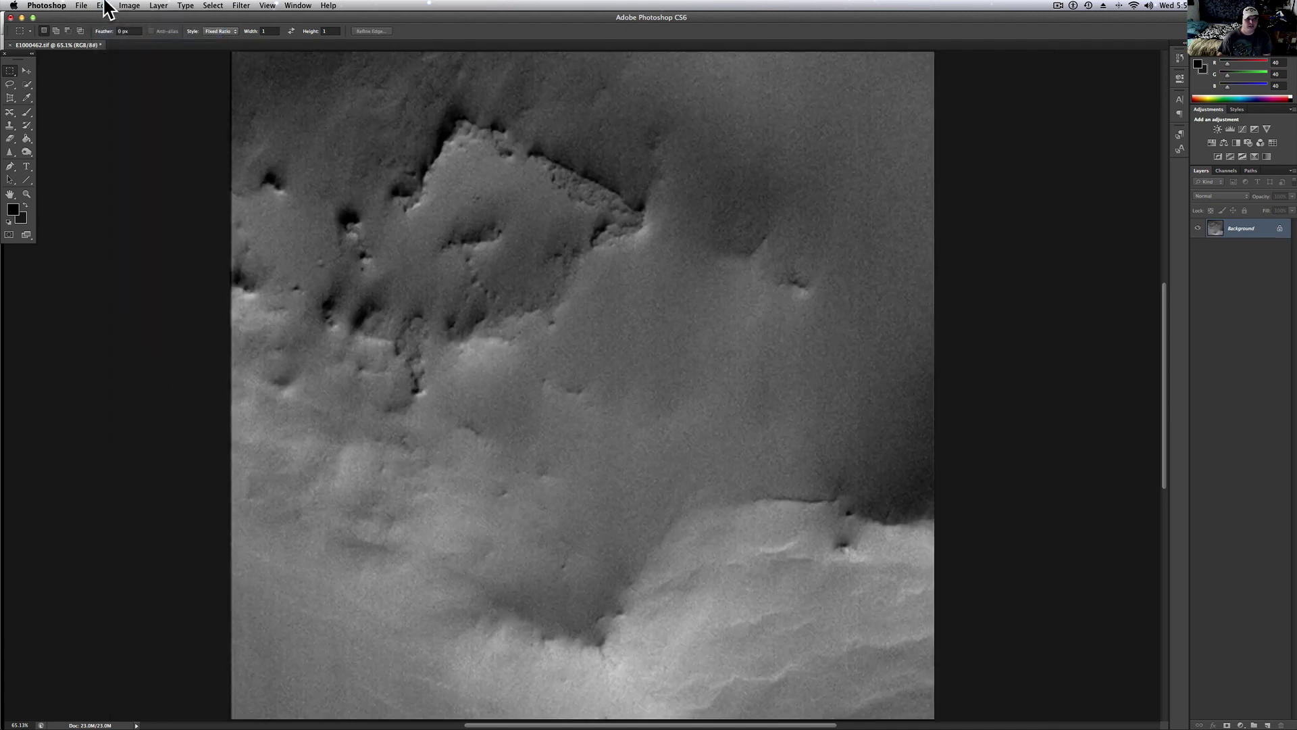
left_click(105, 4)
left_click(108, 37)
left_click(103, 6)
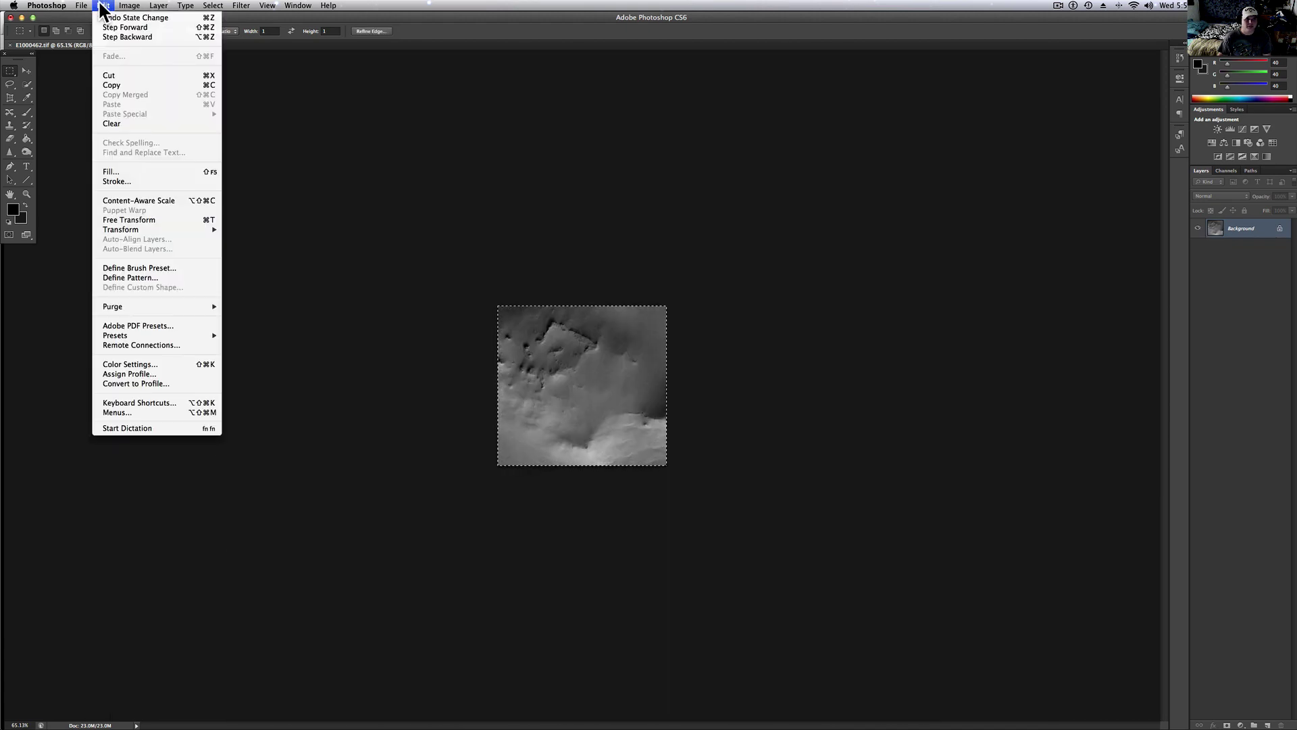
left_click(102, 35)
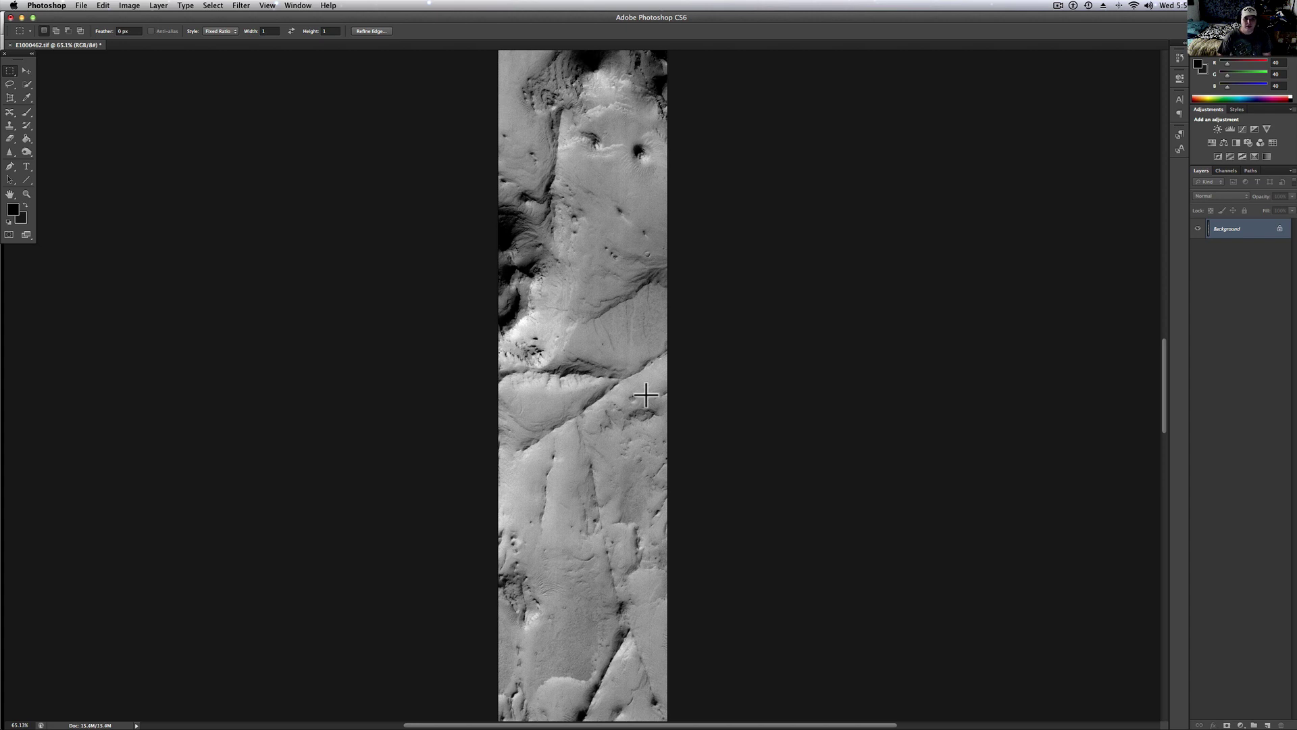
Zoom and scroll across the image to inspect its ridges, dune ripples and dark pit.
scroll(645, 395, "up", 4)
scroll(645, 395, "up", 6)
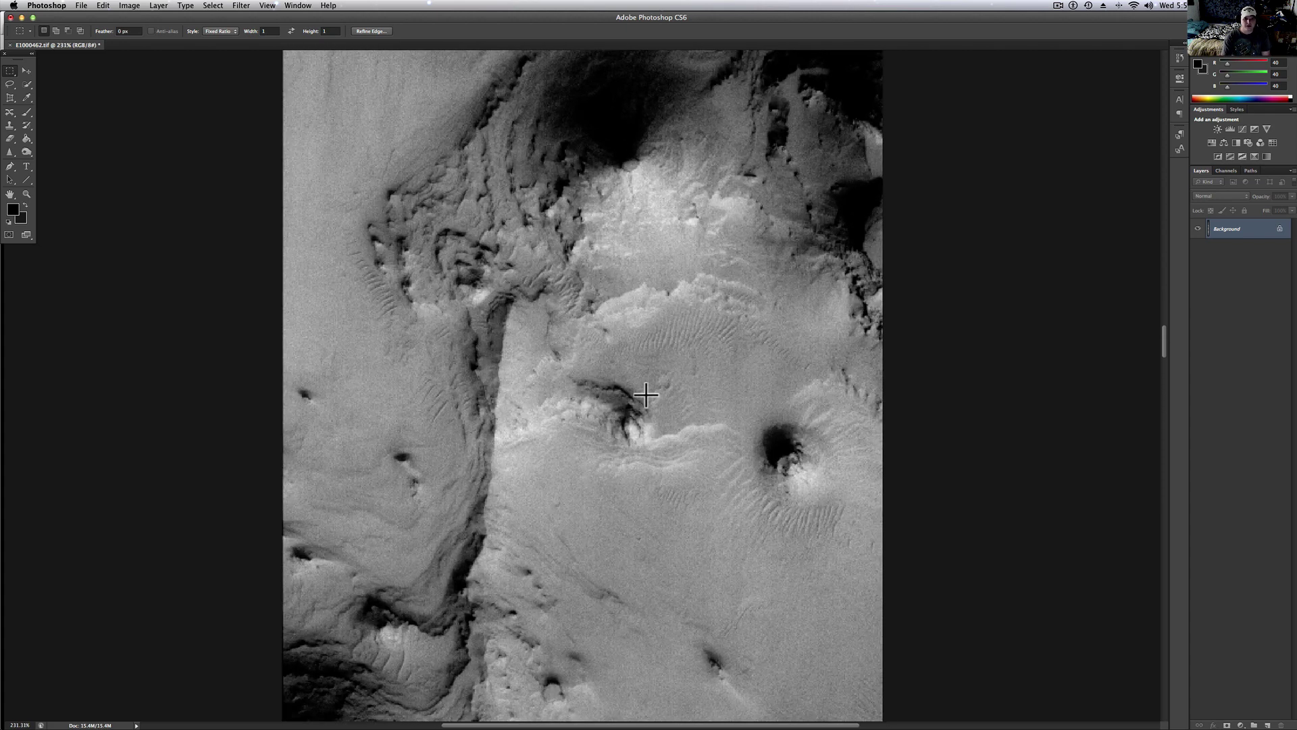
scroll(645, 395, "down", 10)
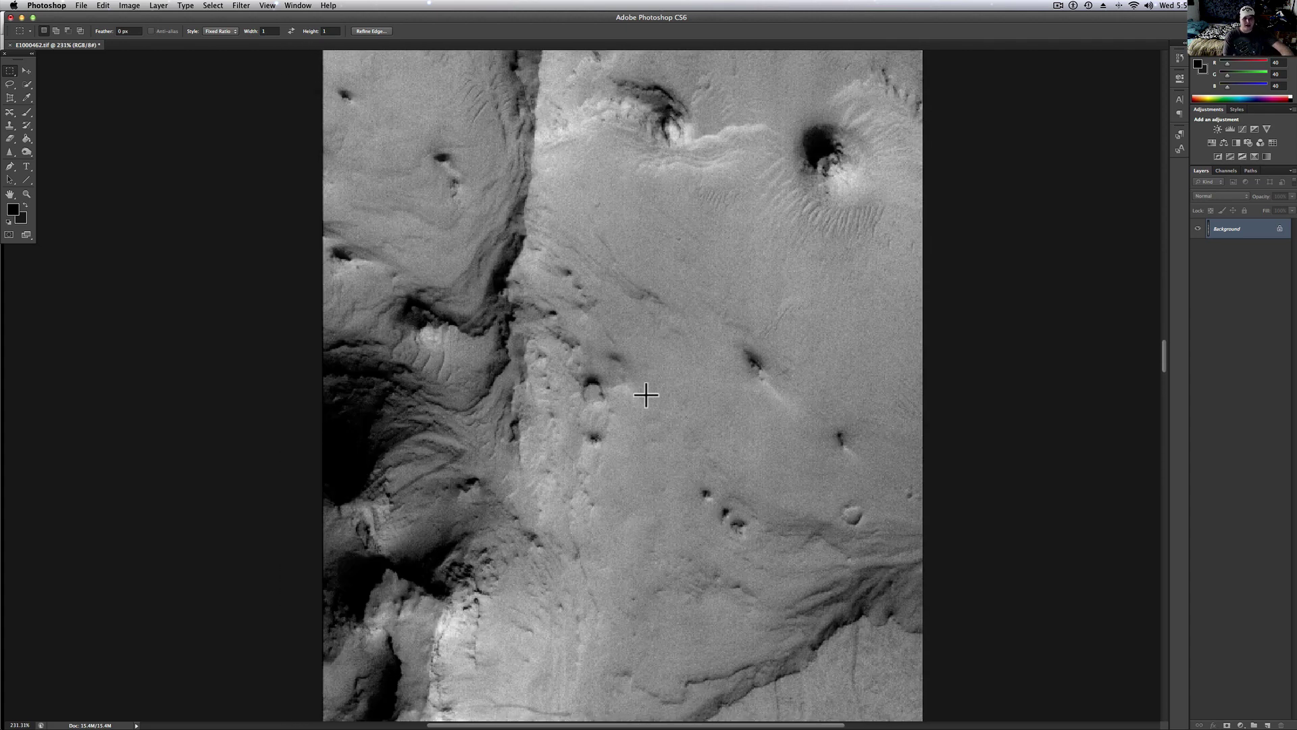
scroll(645, 395, "down", 7)
scroll(645, 396, "up", 2)
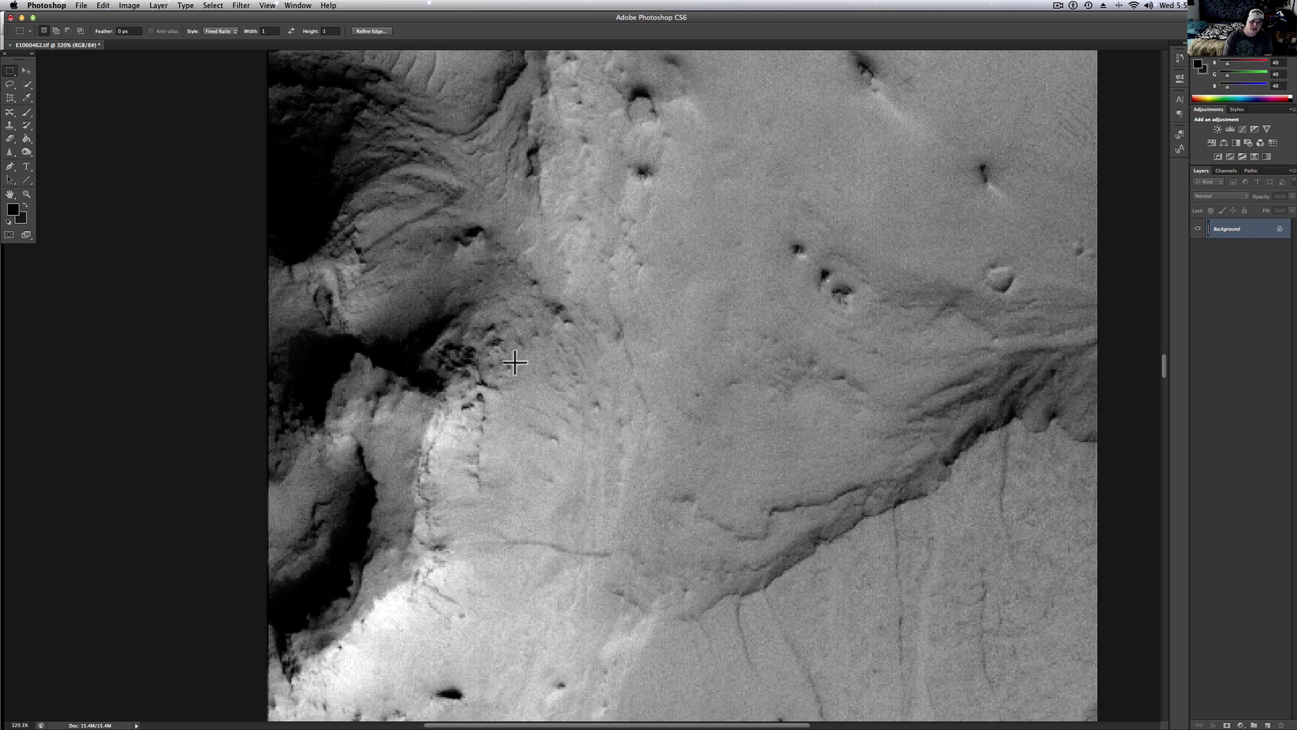
right_click(337, 267)
left_click(405, 211)
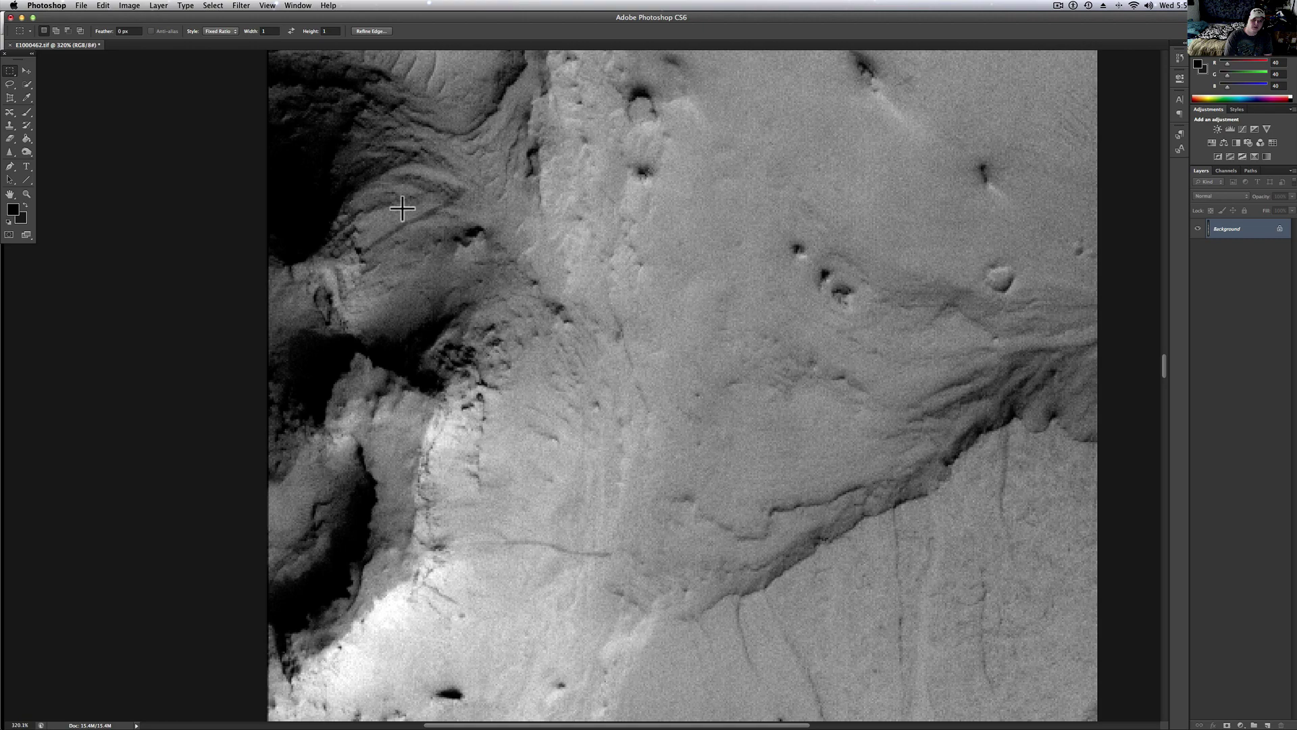
scroll(386, 207, "up", 1)
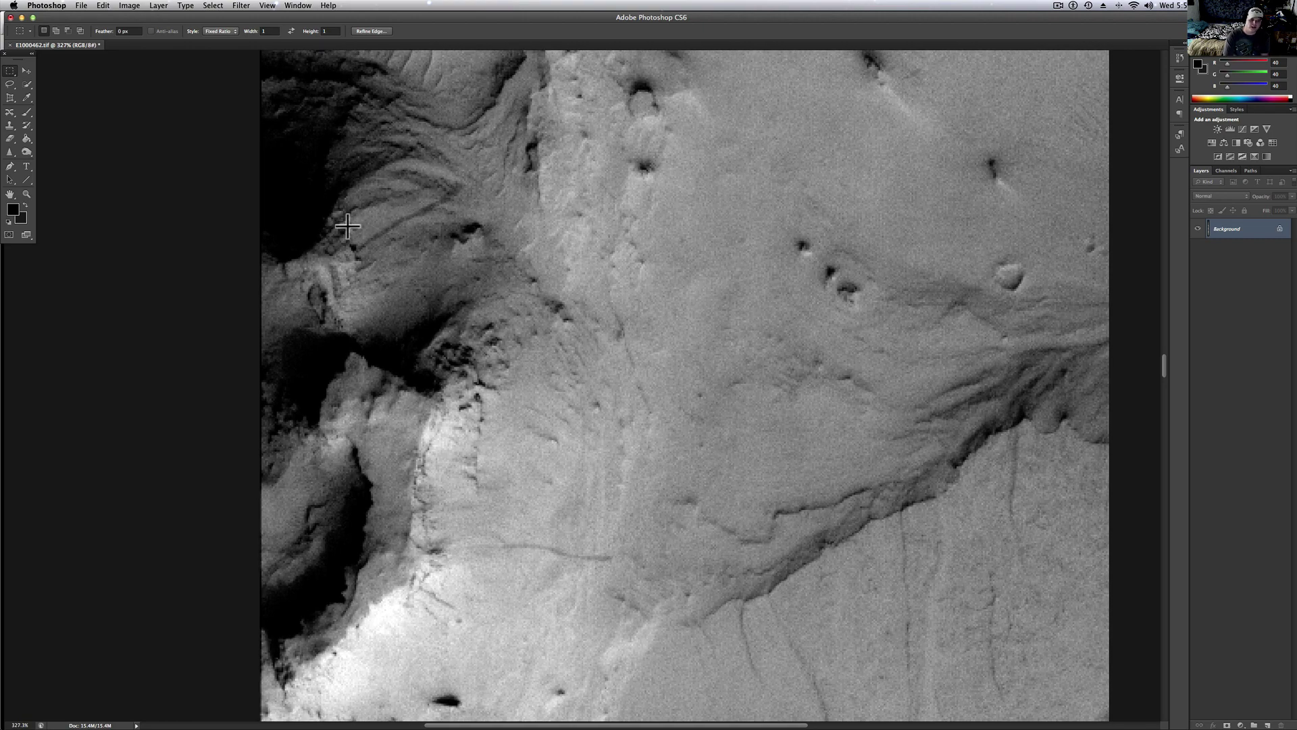
scroll(348, 226, "down", 5)
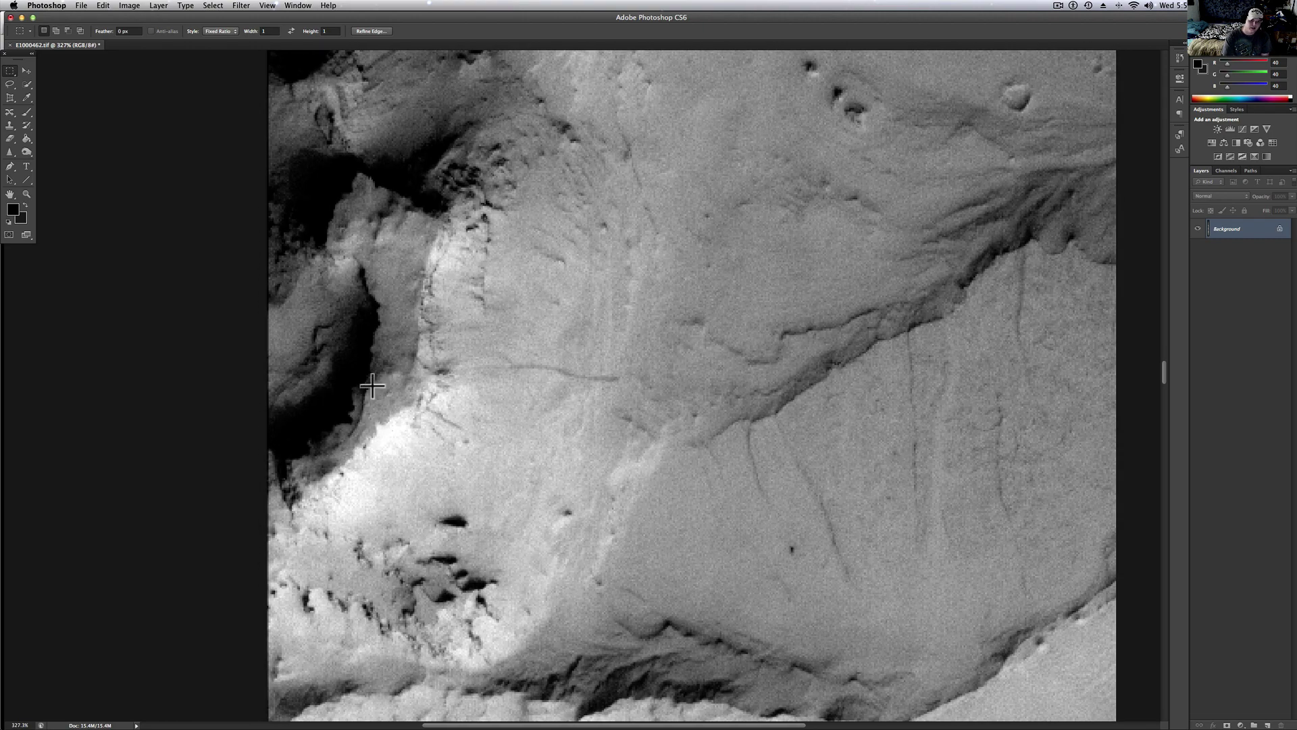
scroll(370, 423, "down", 6)
scroll(370, 422, "down", 5)
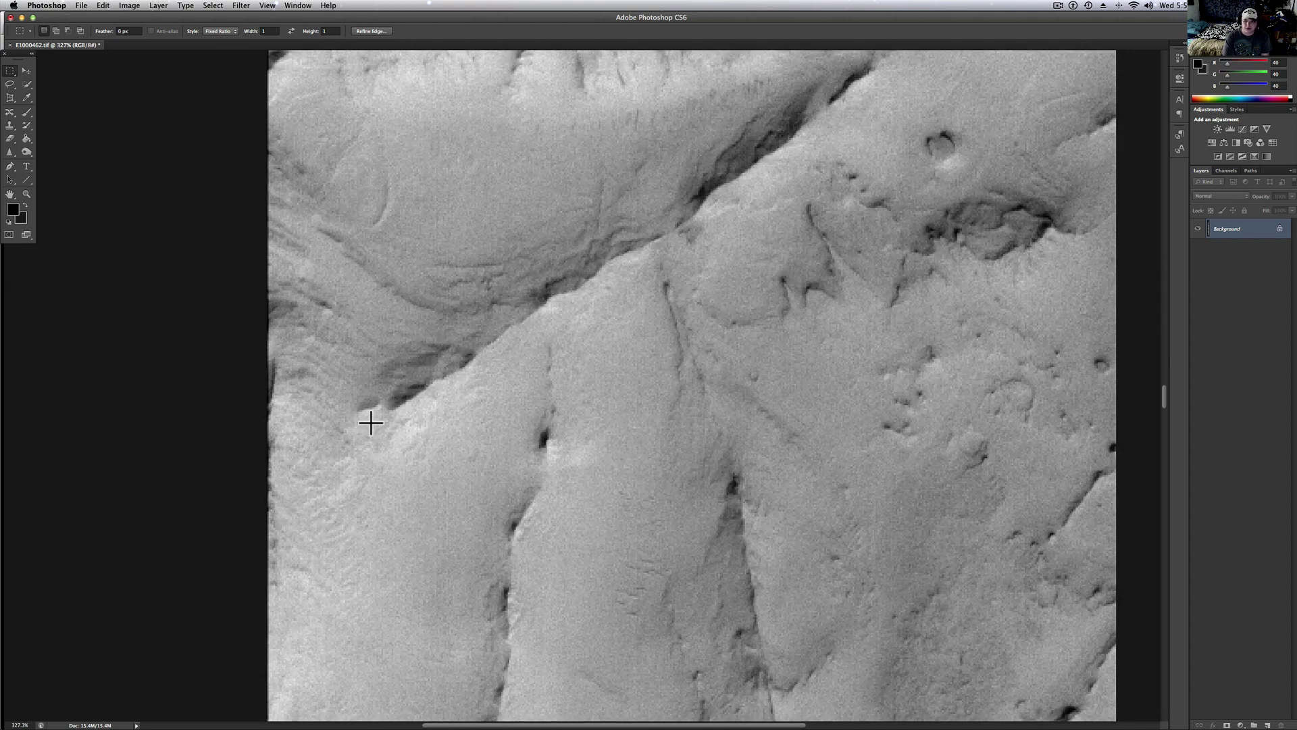
scroll(701, 365, "down", 6)
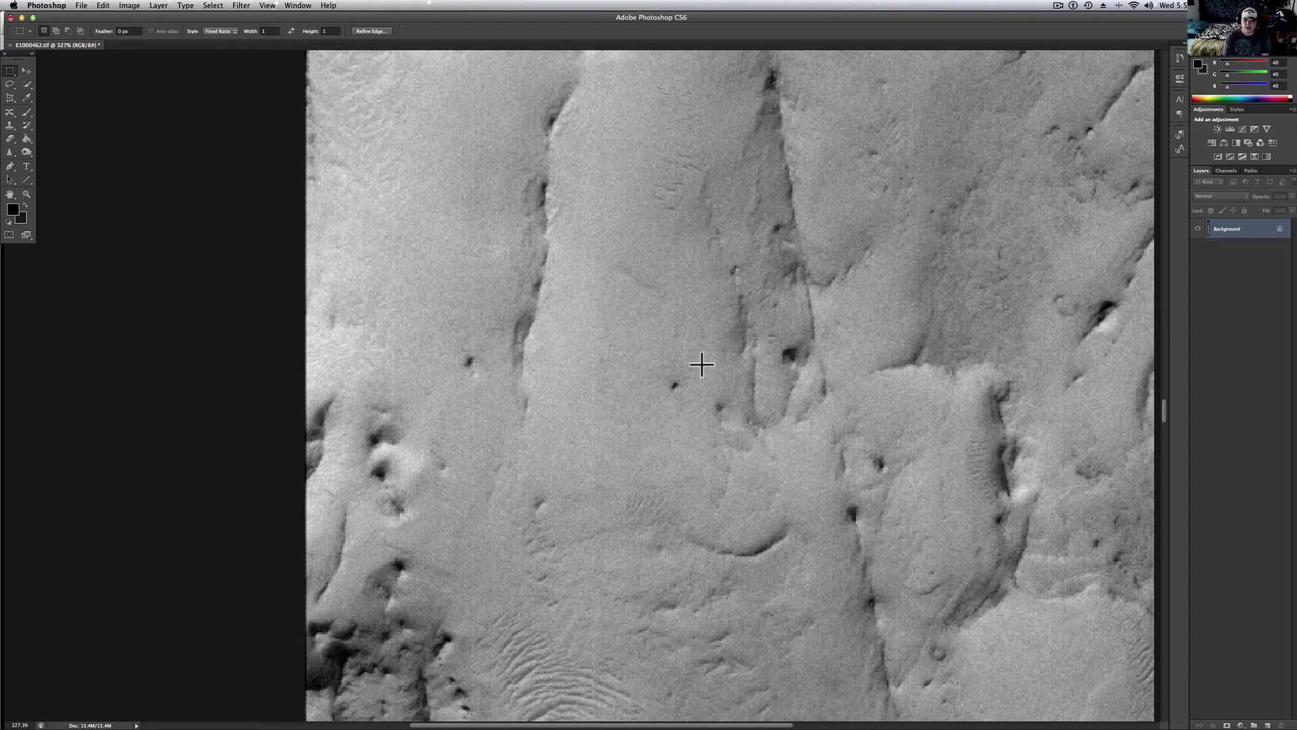
scroll(702, 364, "up", 2)
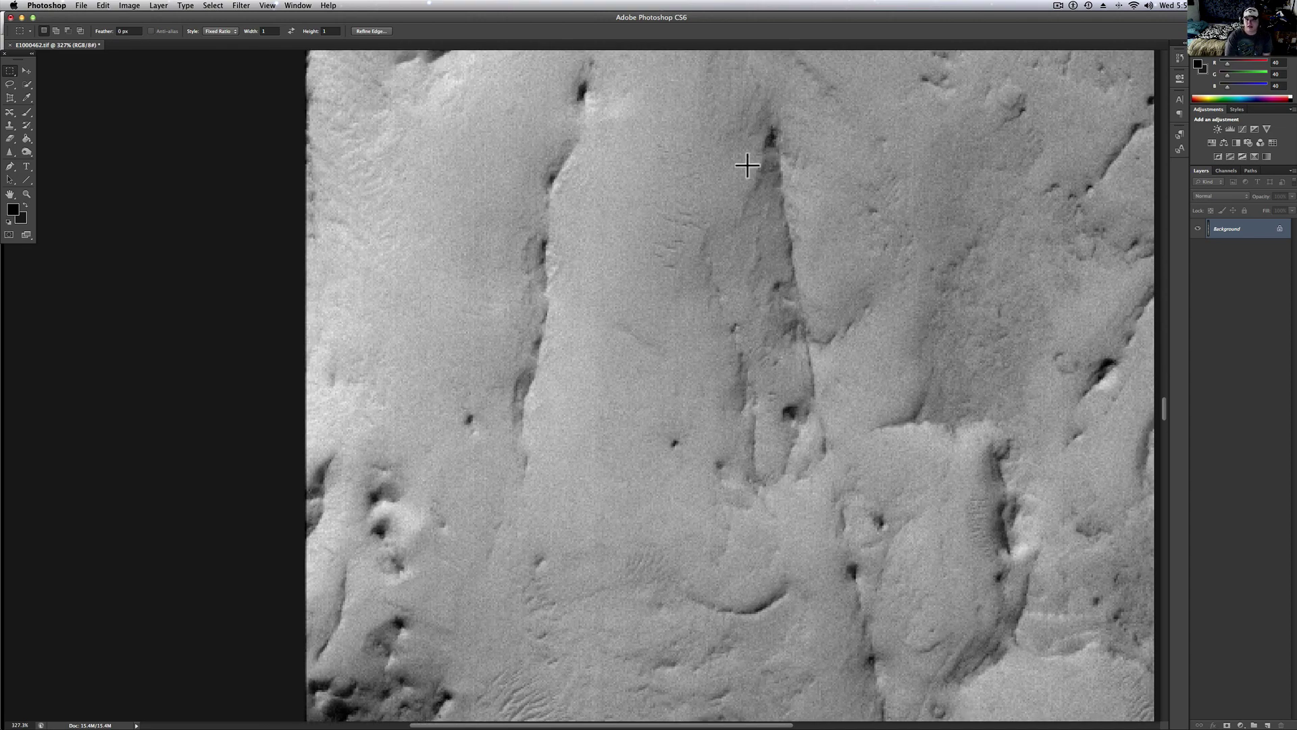
scroll(865, 537, "down", 5)
scroll(864, 536, "down", 15)
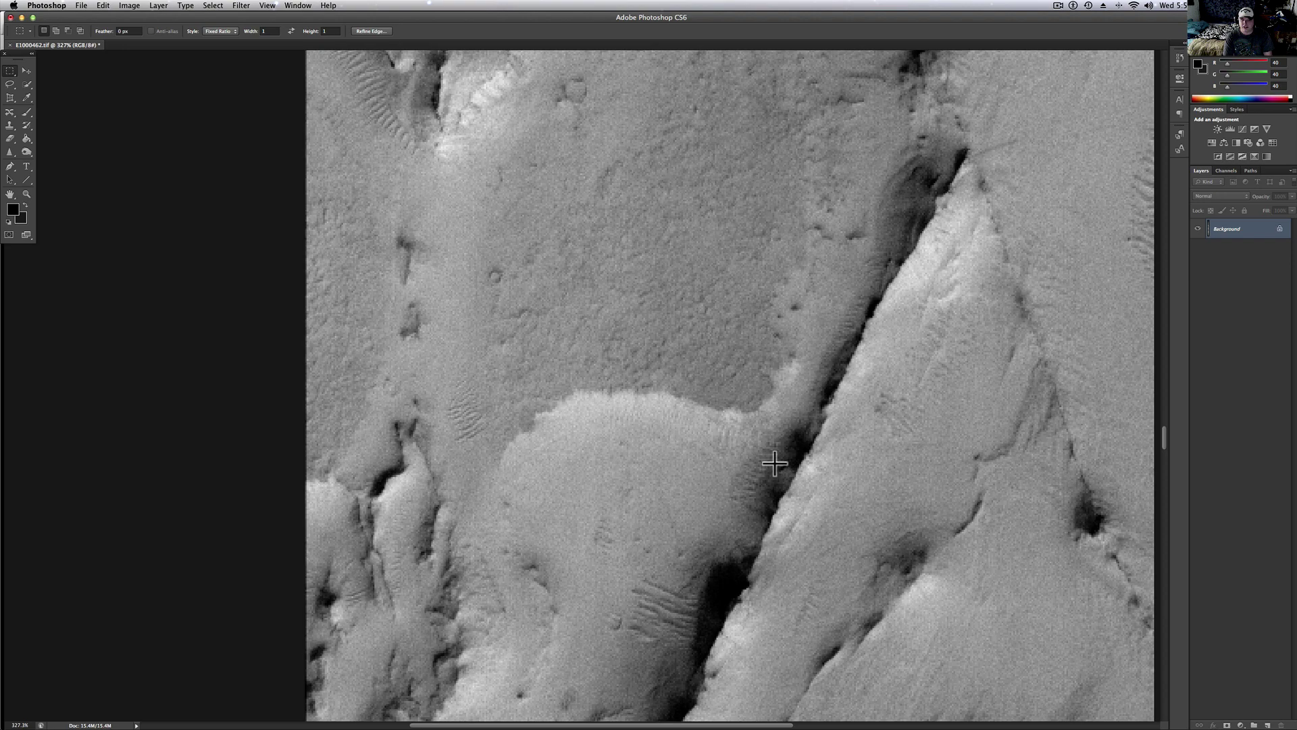
scroll(776, 464, "down", 10)
scroll(774, 463, "down", 10)
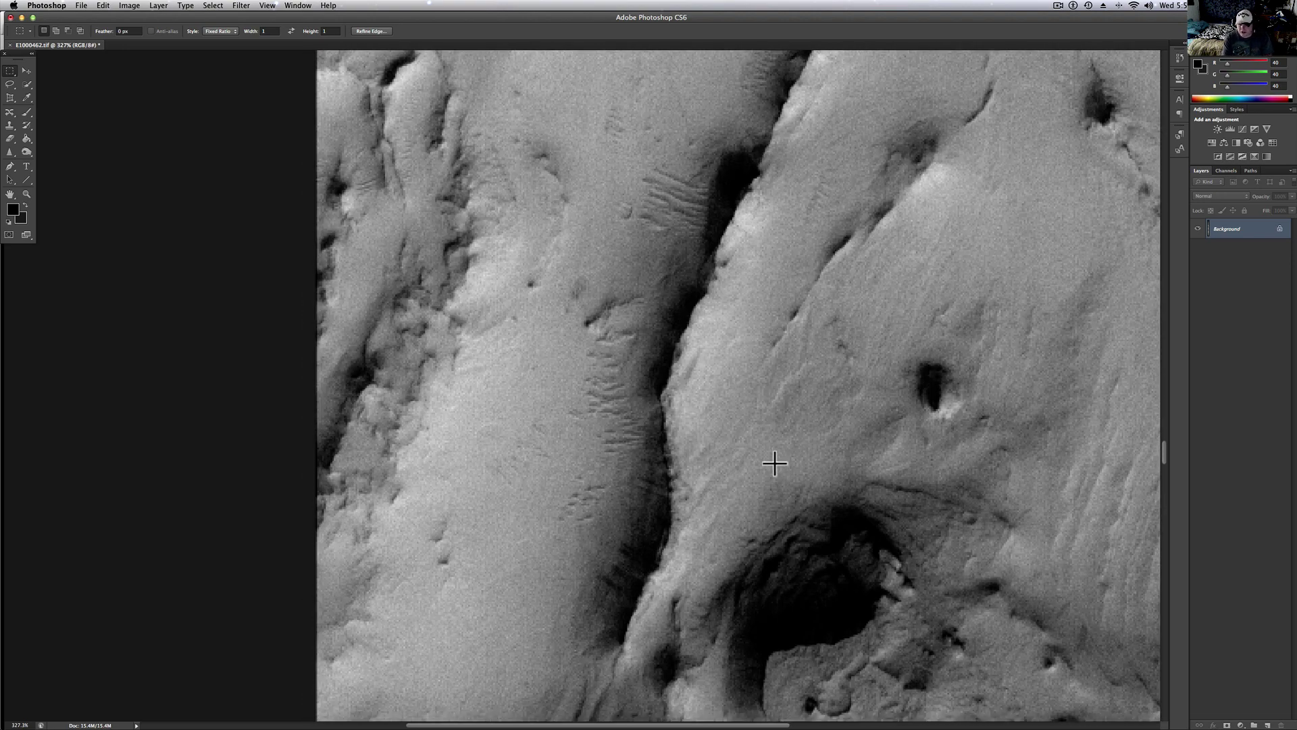
scroll(870, 364, "up", 10)
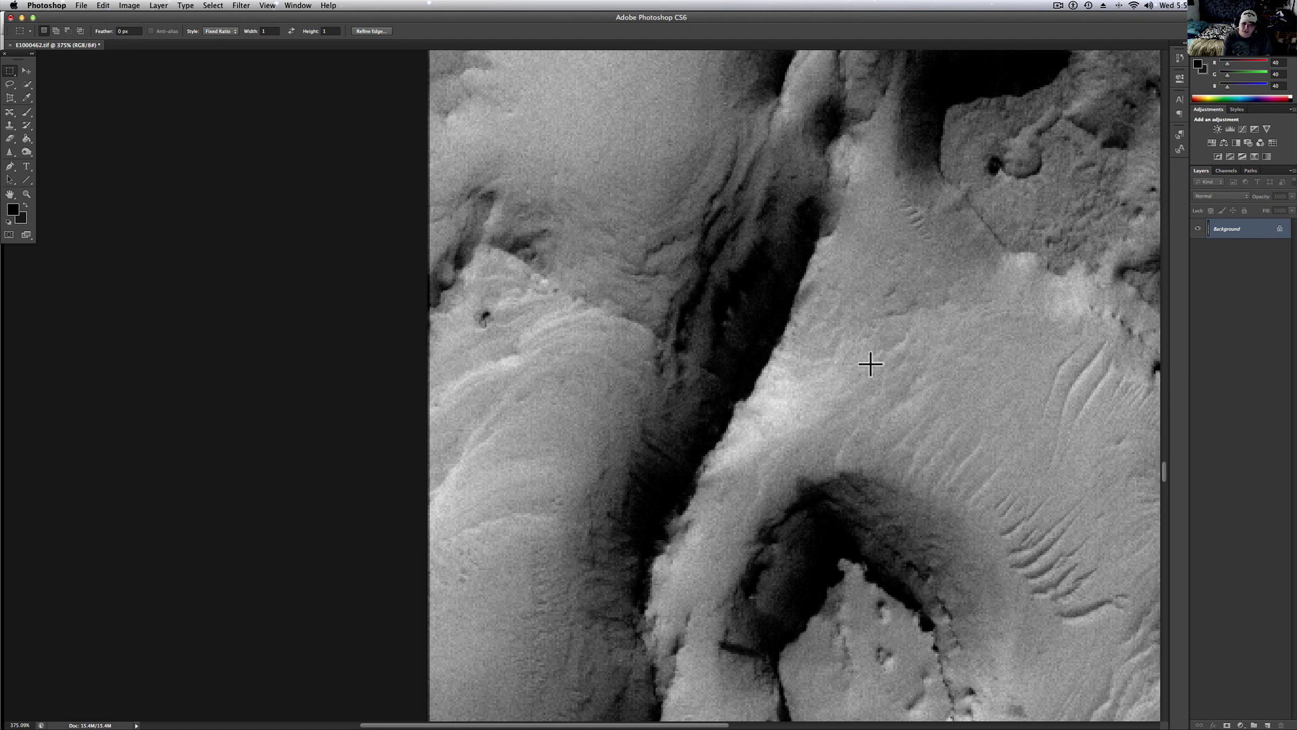
Tilt the view with Rotate View, then zoom to about 422% and scroll around the craters.
left_click_drag(871, 364, 883, 370)
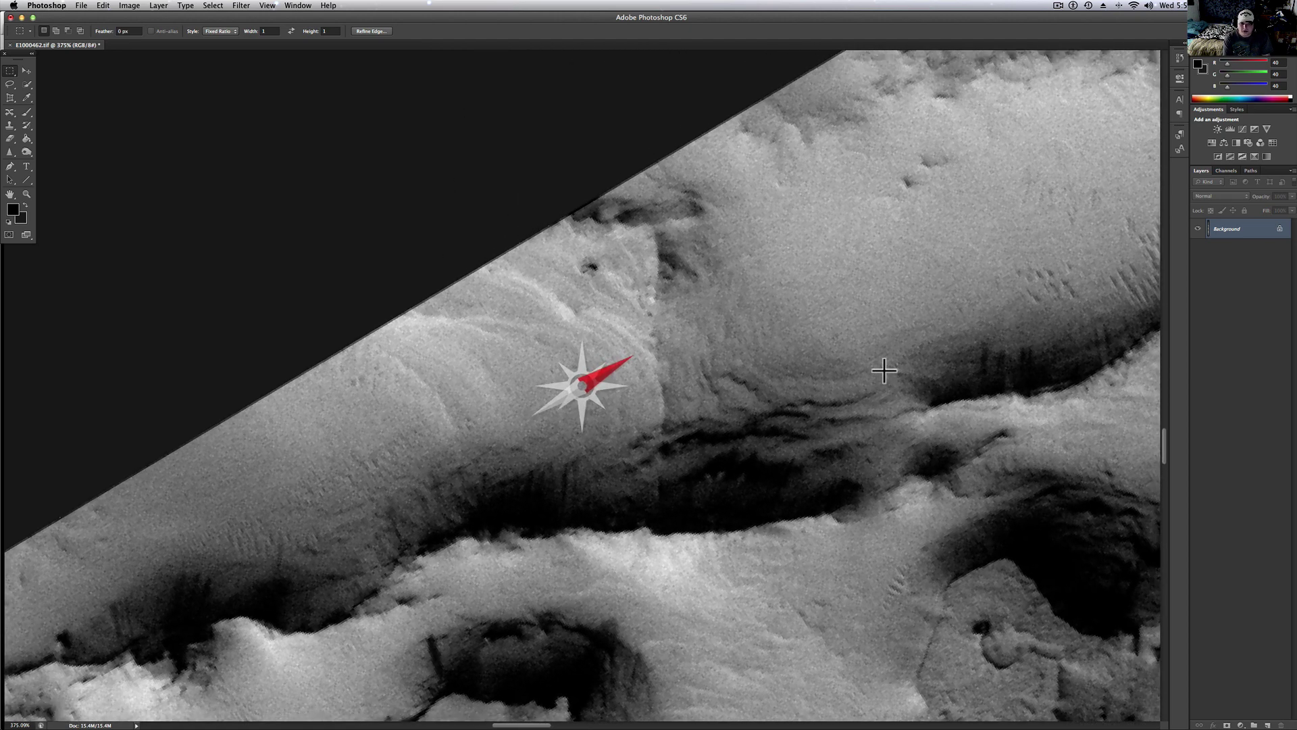
scroll(884, 370, "down", 3)
scroll(883, 370, "right", 8)
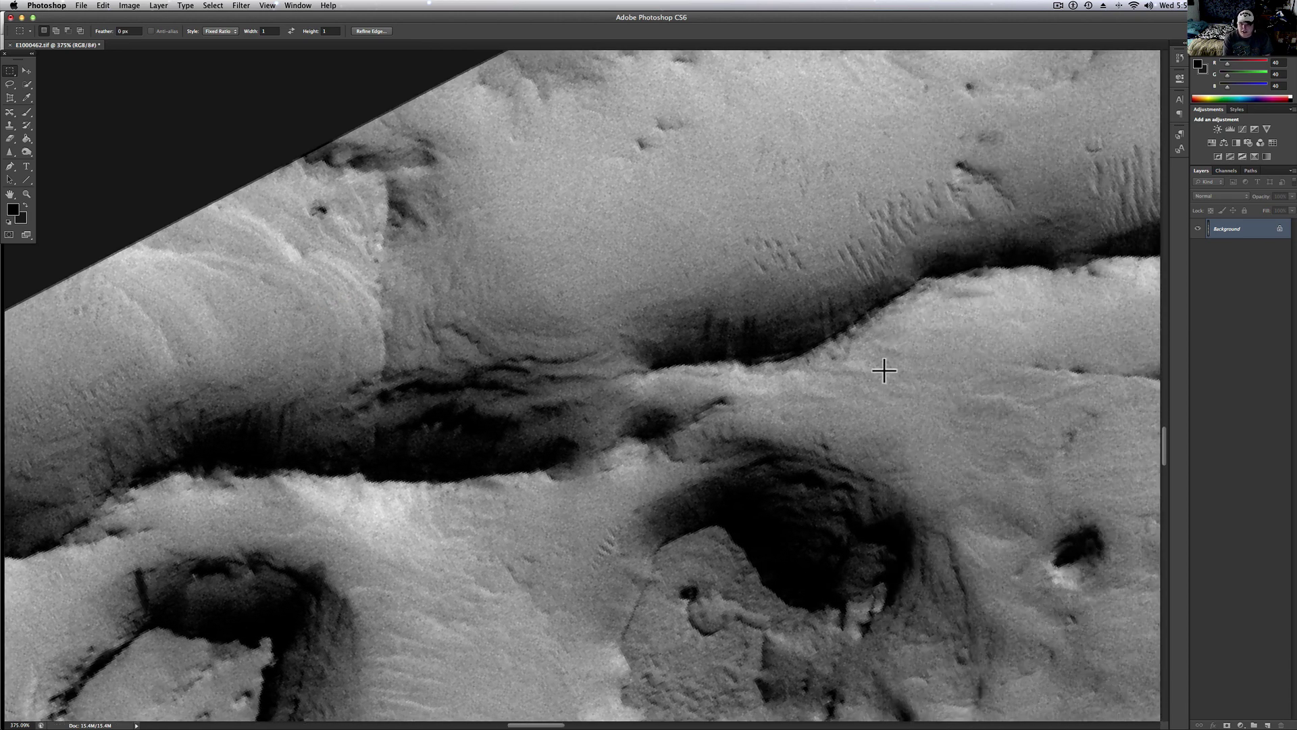
scroll(883, 369, "down", 2)
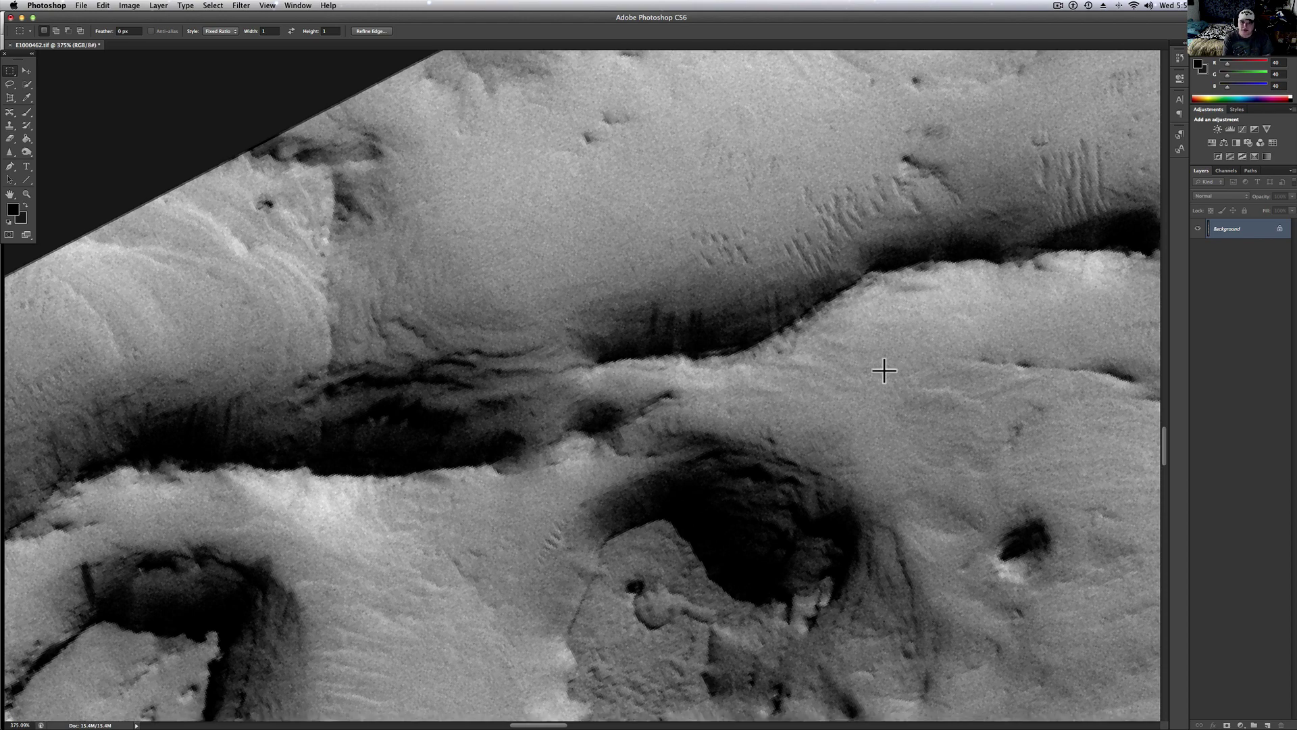
scroll(845, 464, "up", 2)
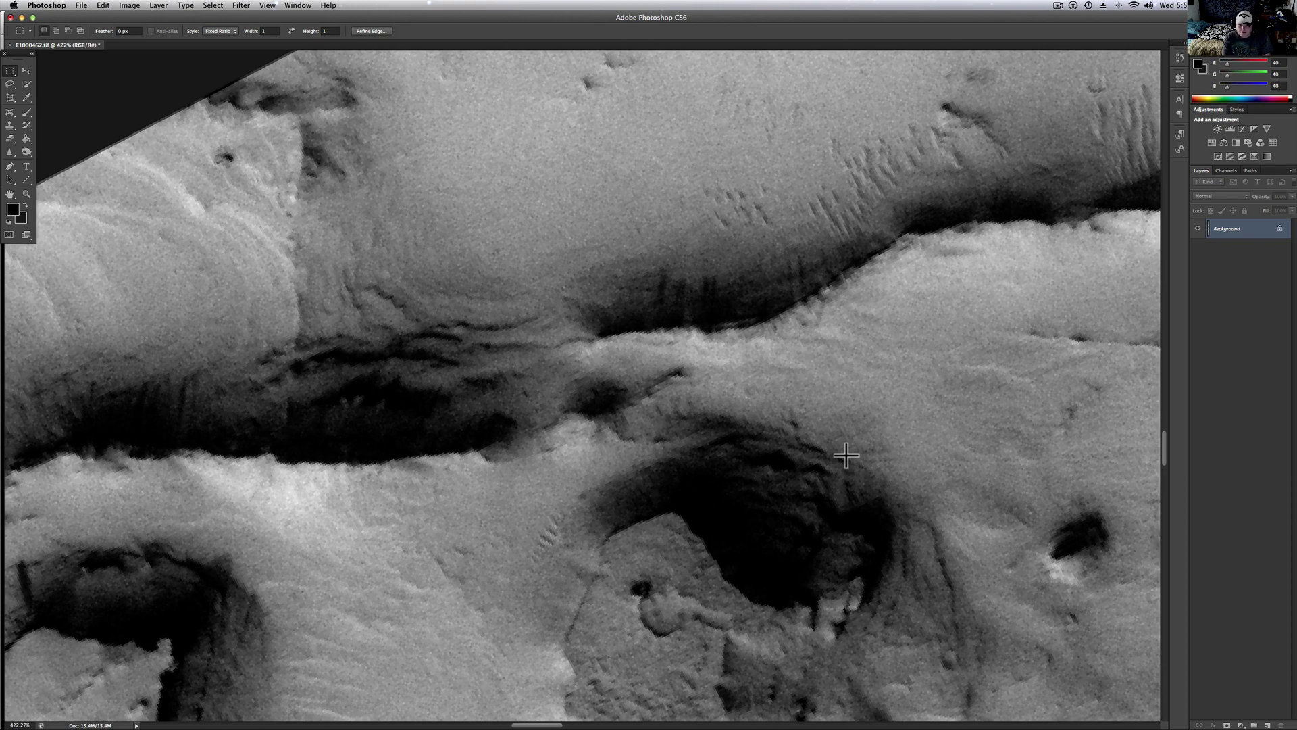
scroll(845, 457, "left", 5)
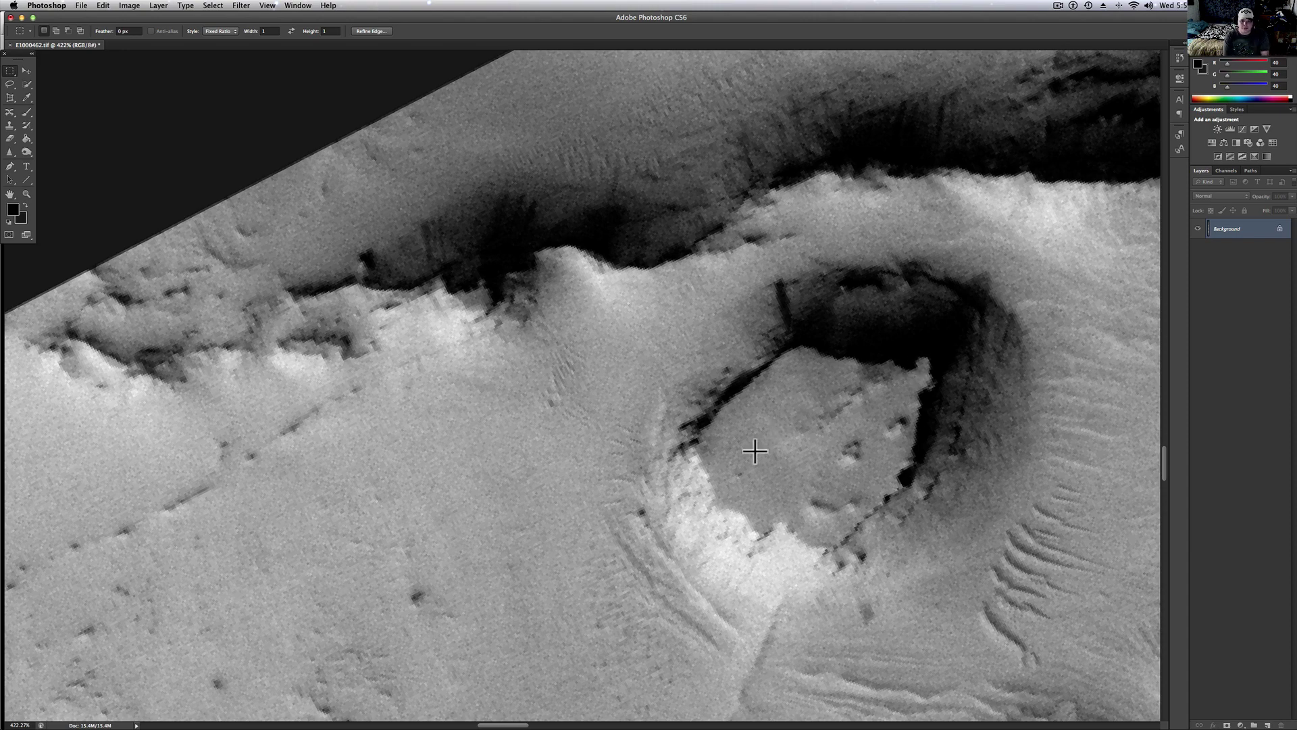
scroll(755, 451, "down", 10)
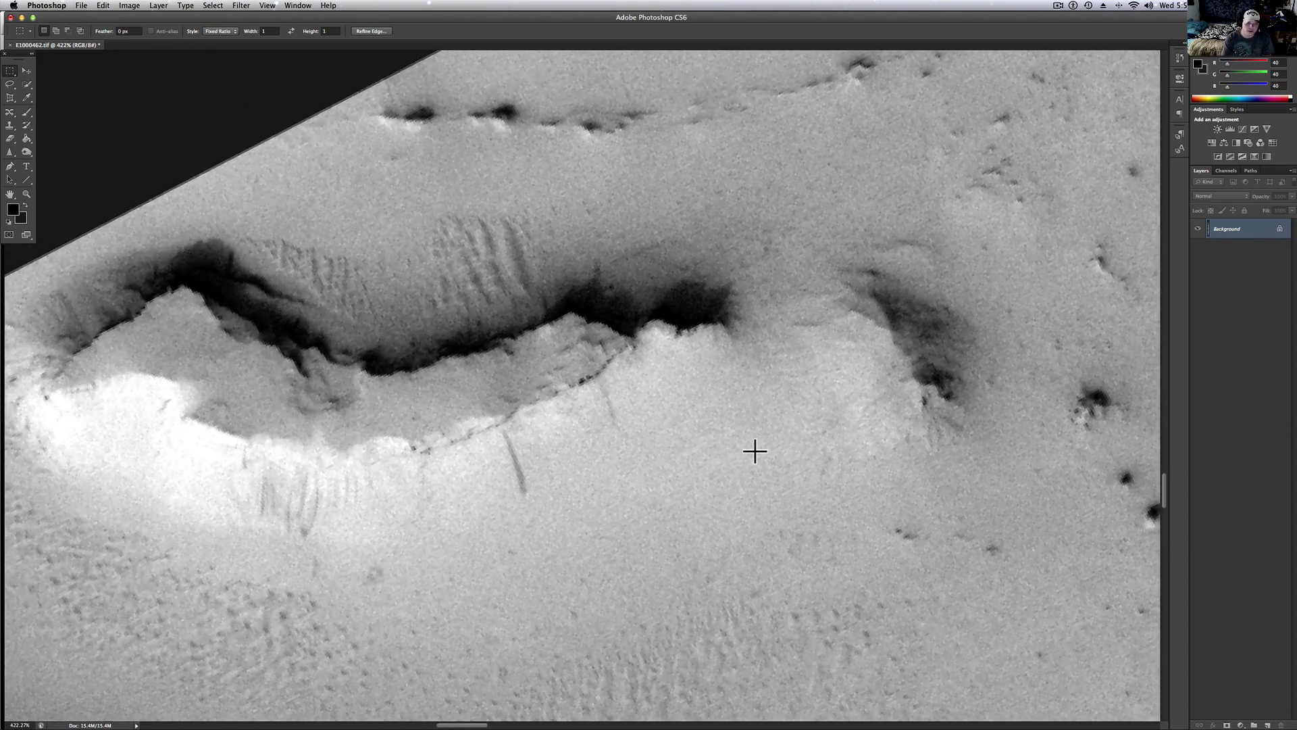
scroll(754, 451, "left", 10)
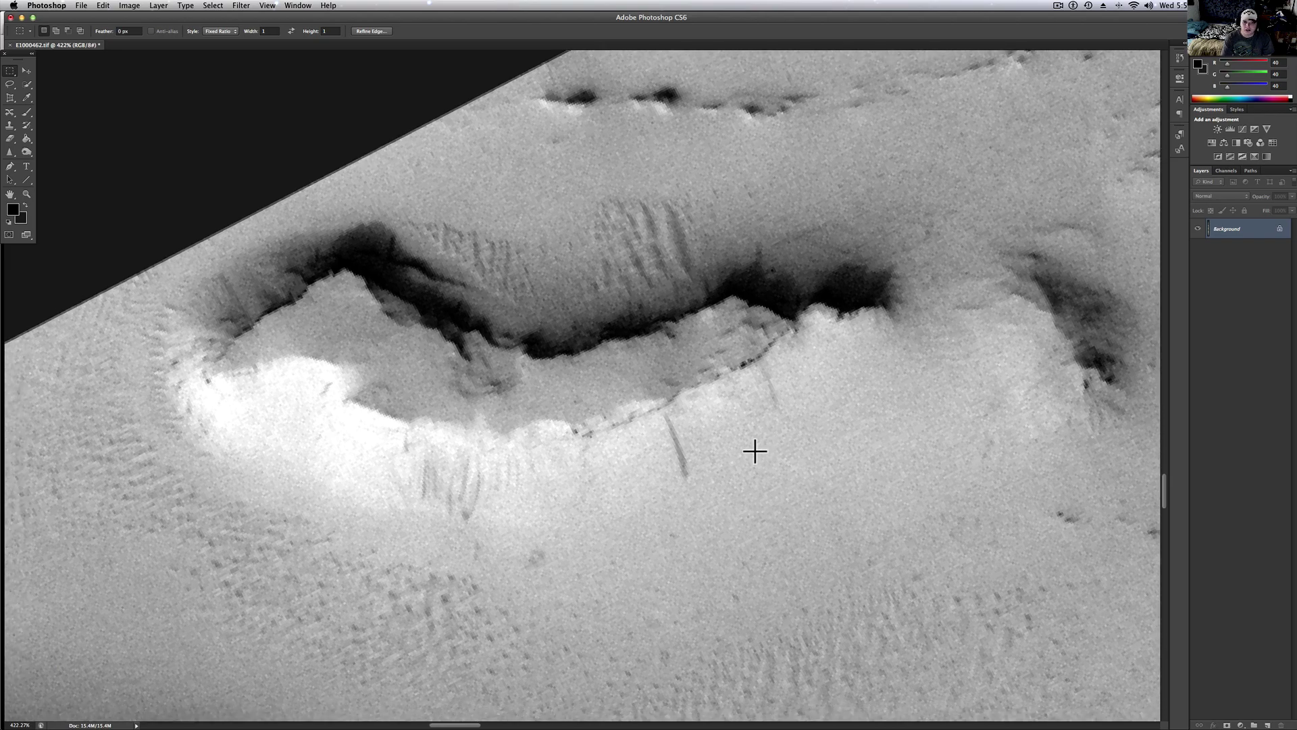
scroll(754, 452, "down", 15)
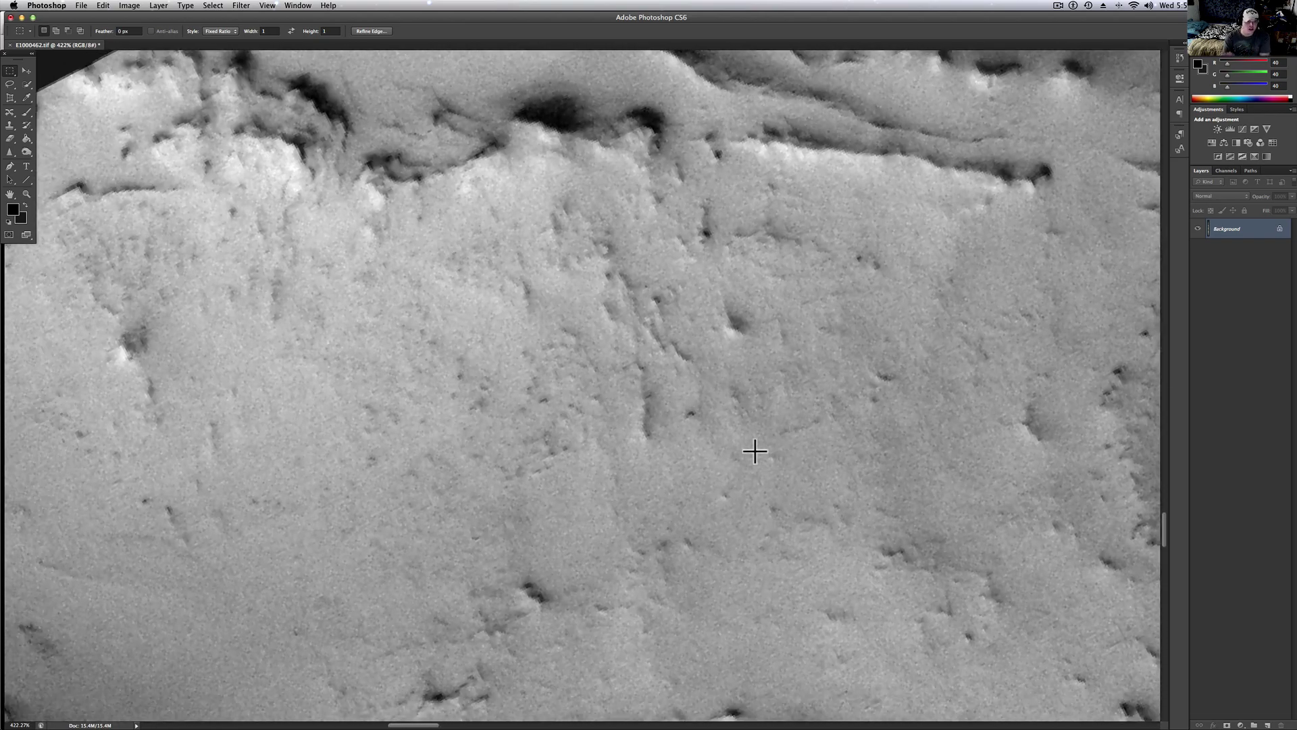
scroll(755, 451, "down", 3)
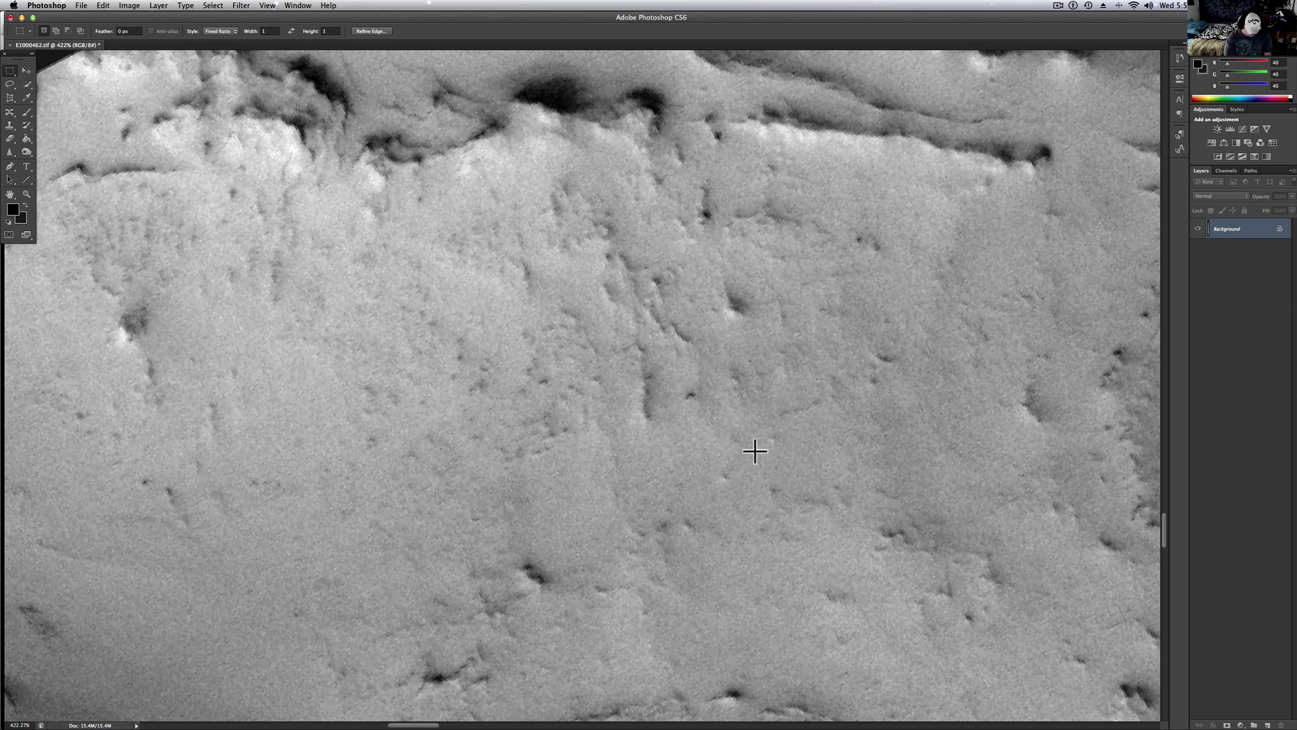
key("super+Tab")
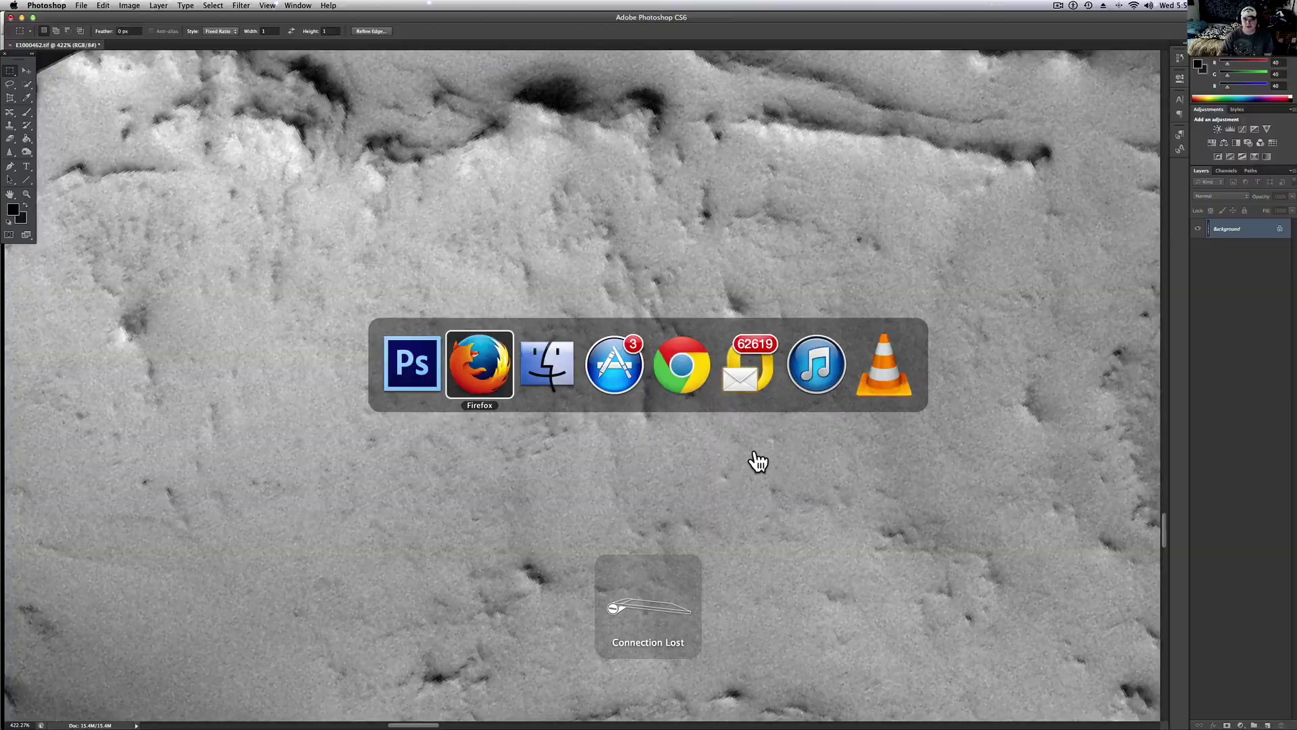
key("super+Tab")
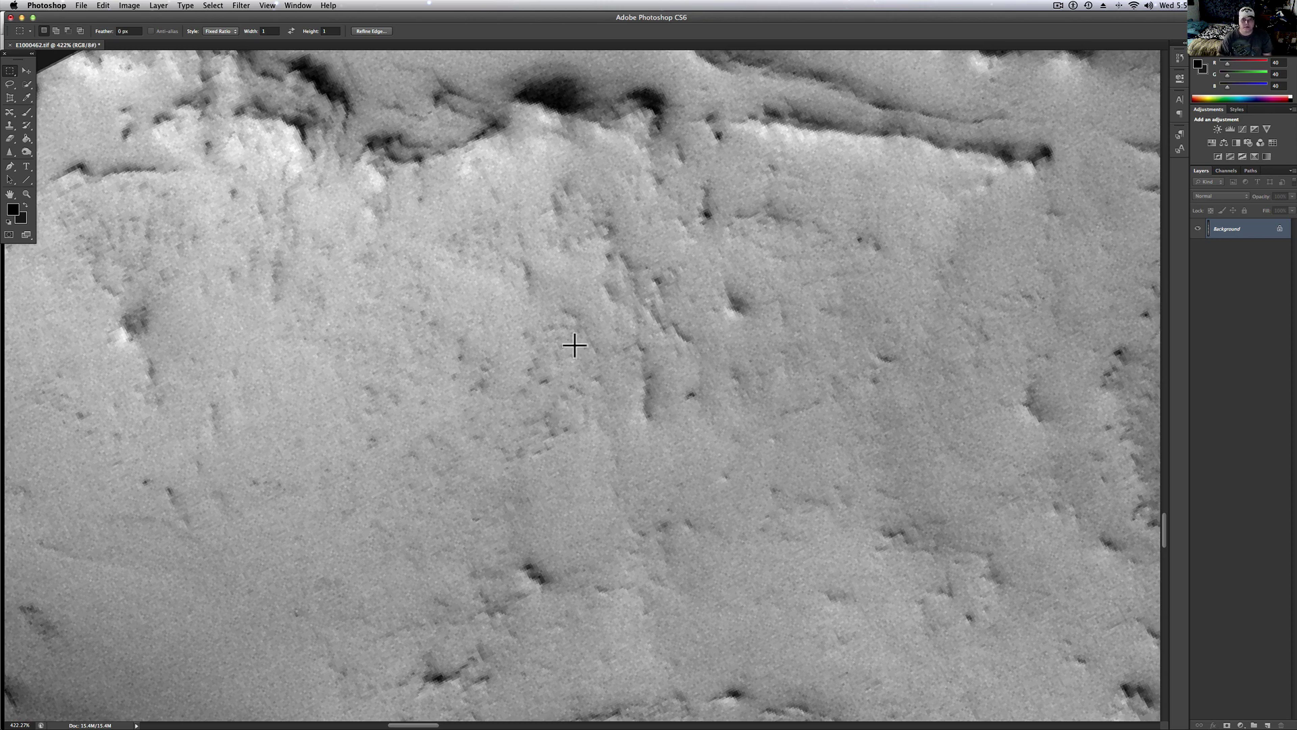
scroll(574, 352, "down", 3)
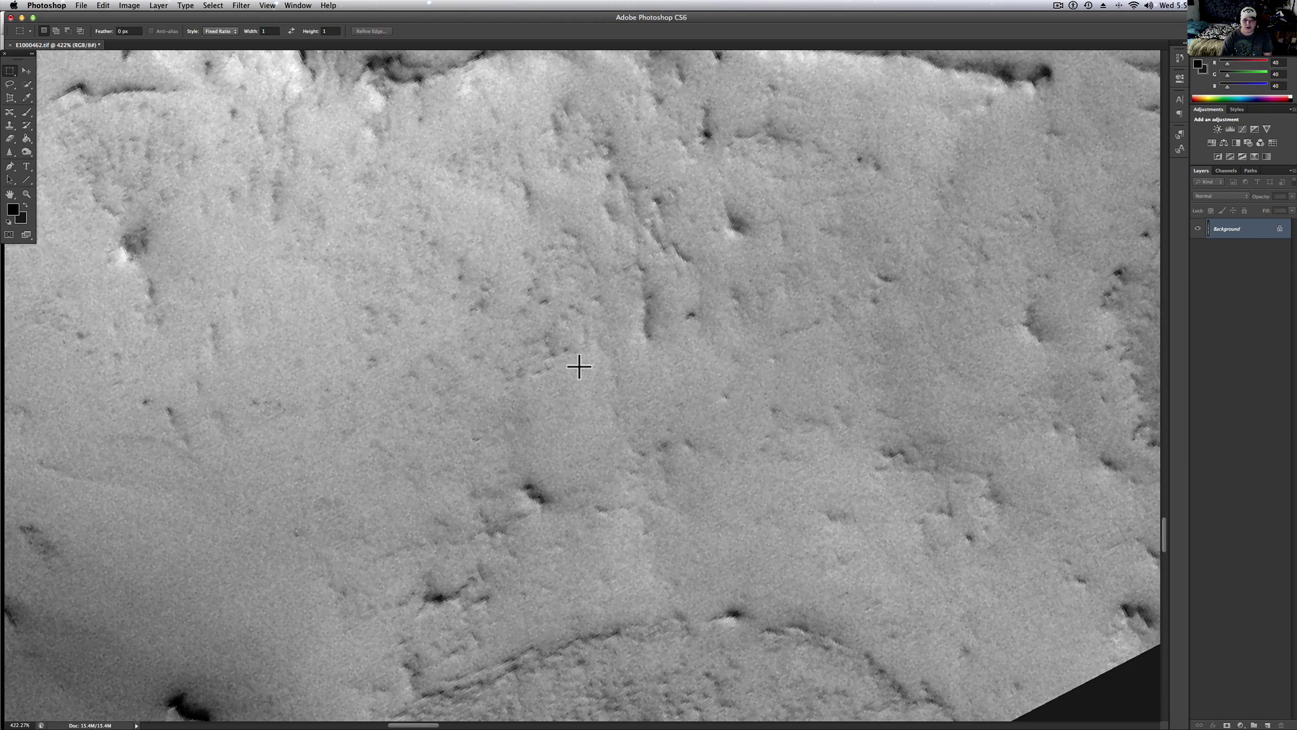
scroll(284, 185, "down", 7)
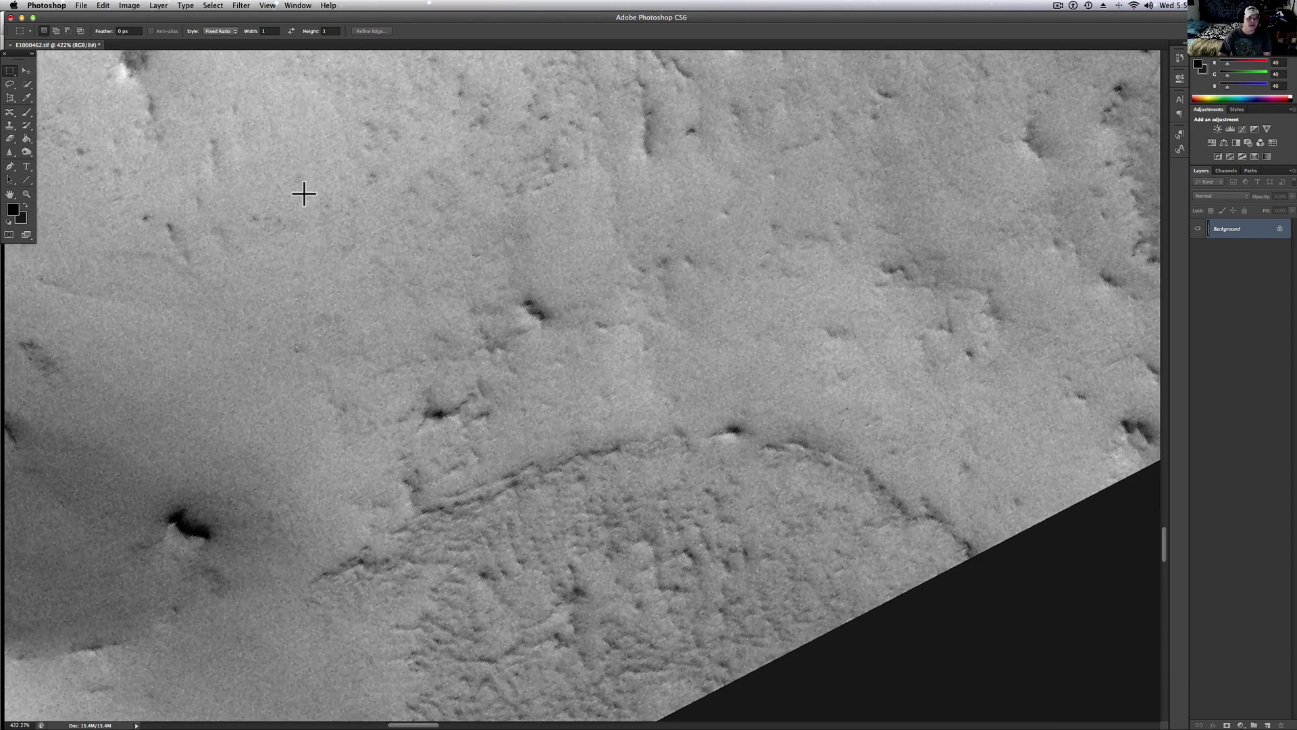
scroll(227, 180, "down", 6)
scroll(194, 180, "left", 10)
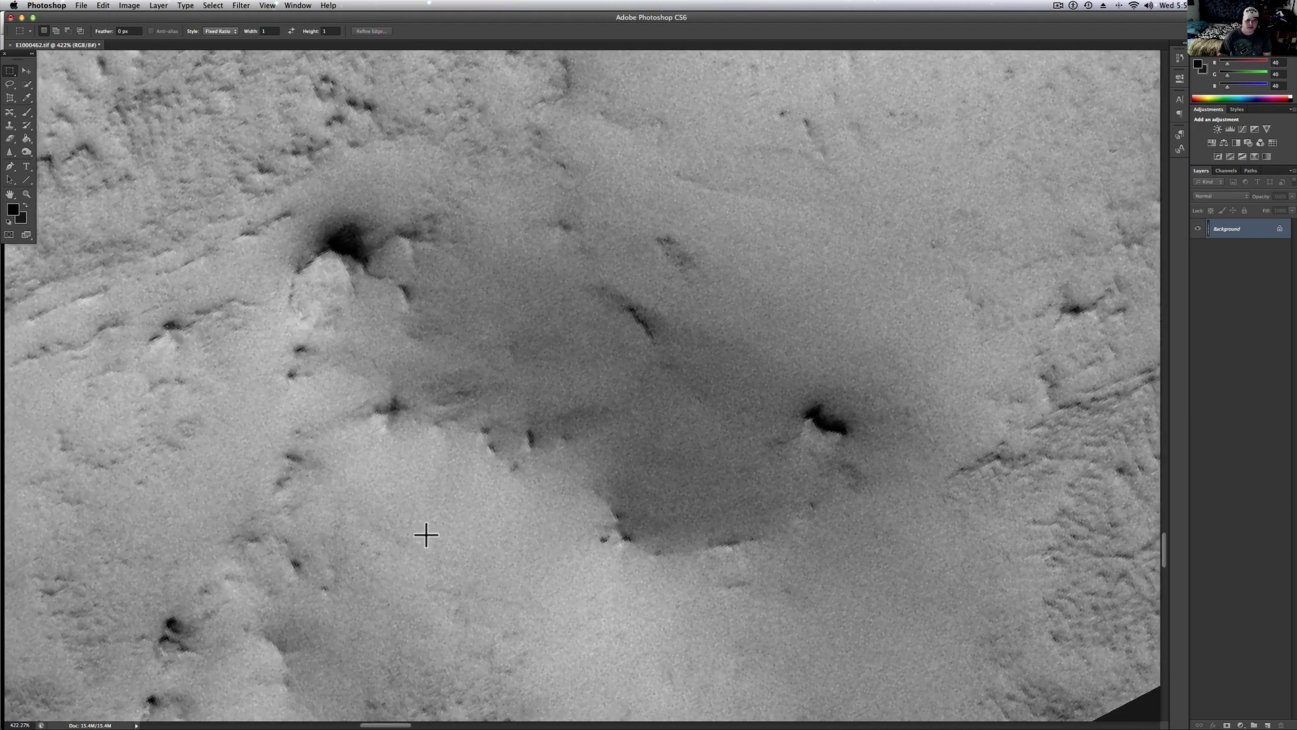
scroll(425, 534, "left", 6)
scroll(413, 535, "down", 12)
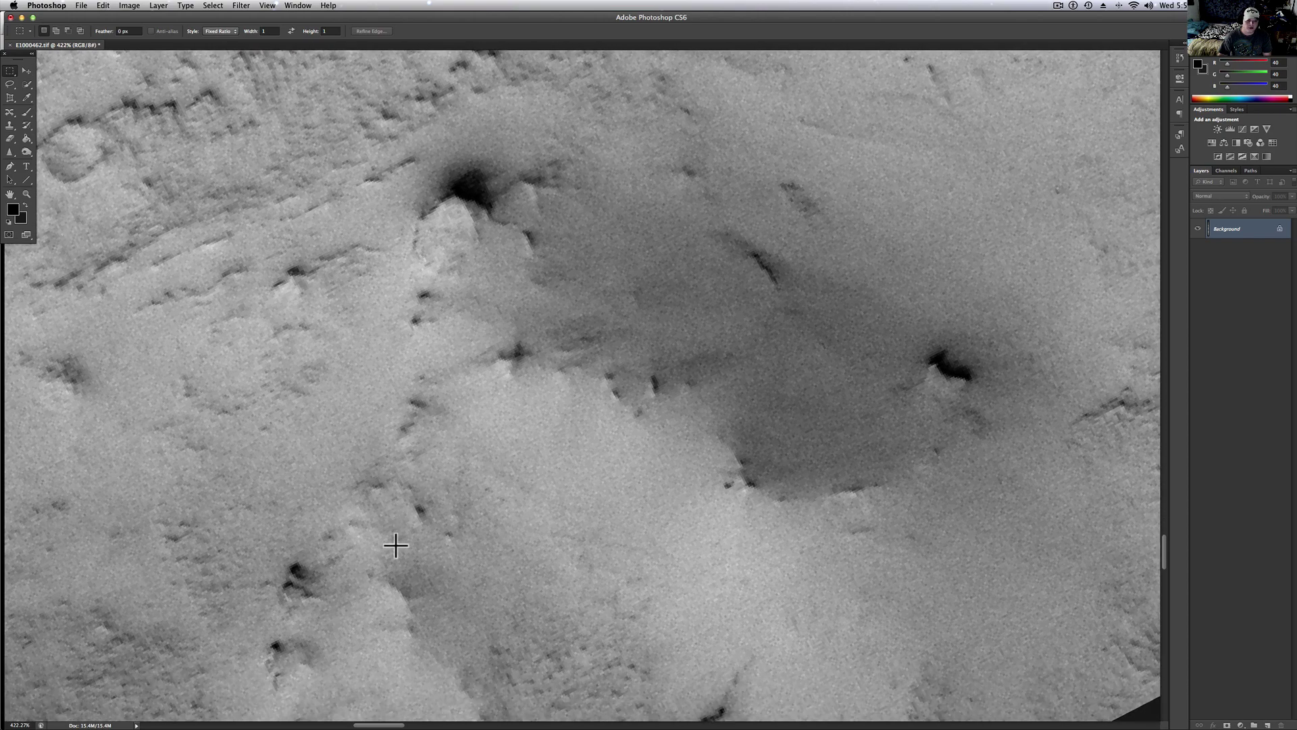
scroll(403, 535, "left", 15)
scroll(404, 533, "up", 4)
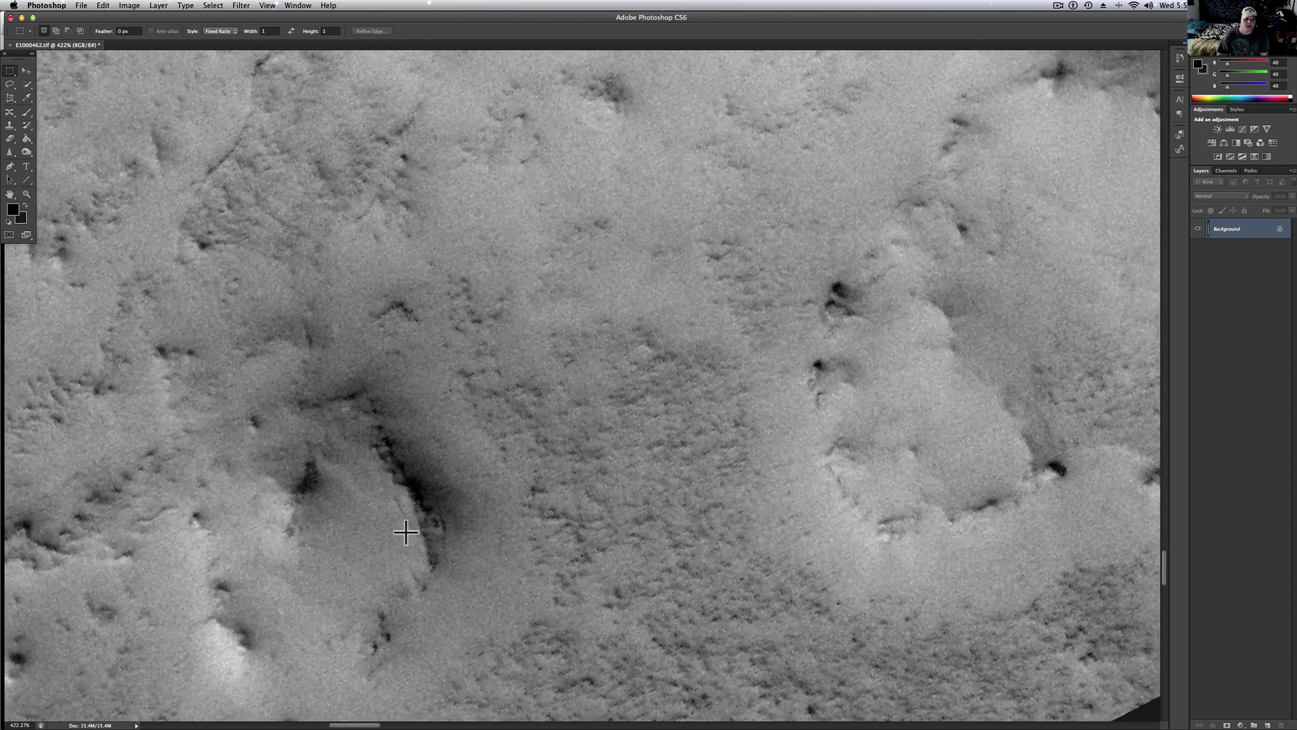
scroll(404, 531, "left", 3)
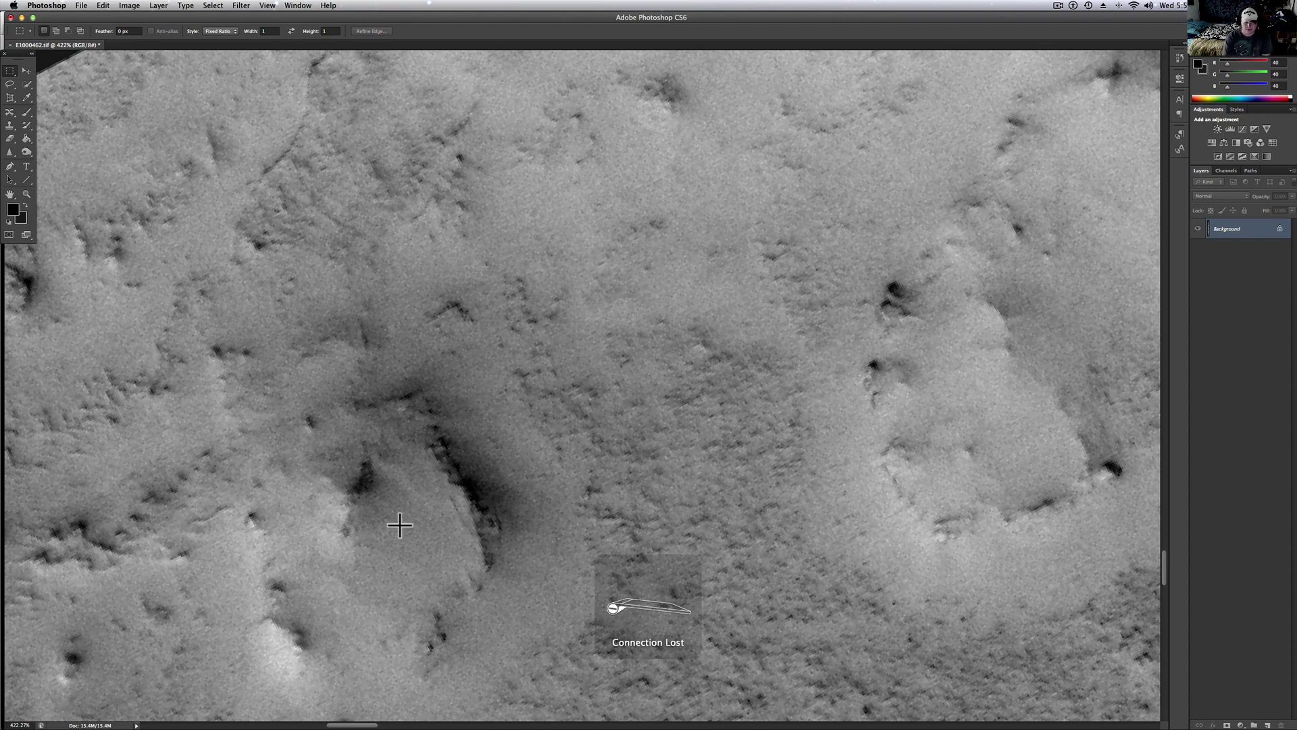
scroll(399, 525, "down", 15)
scroll(406, 514, "left", 20)
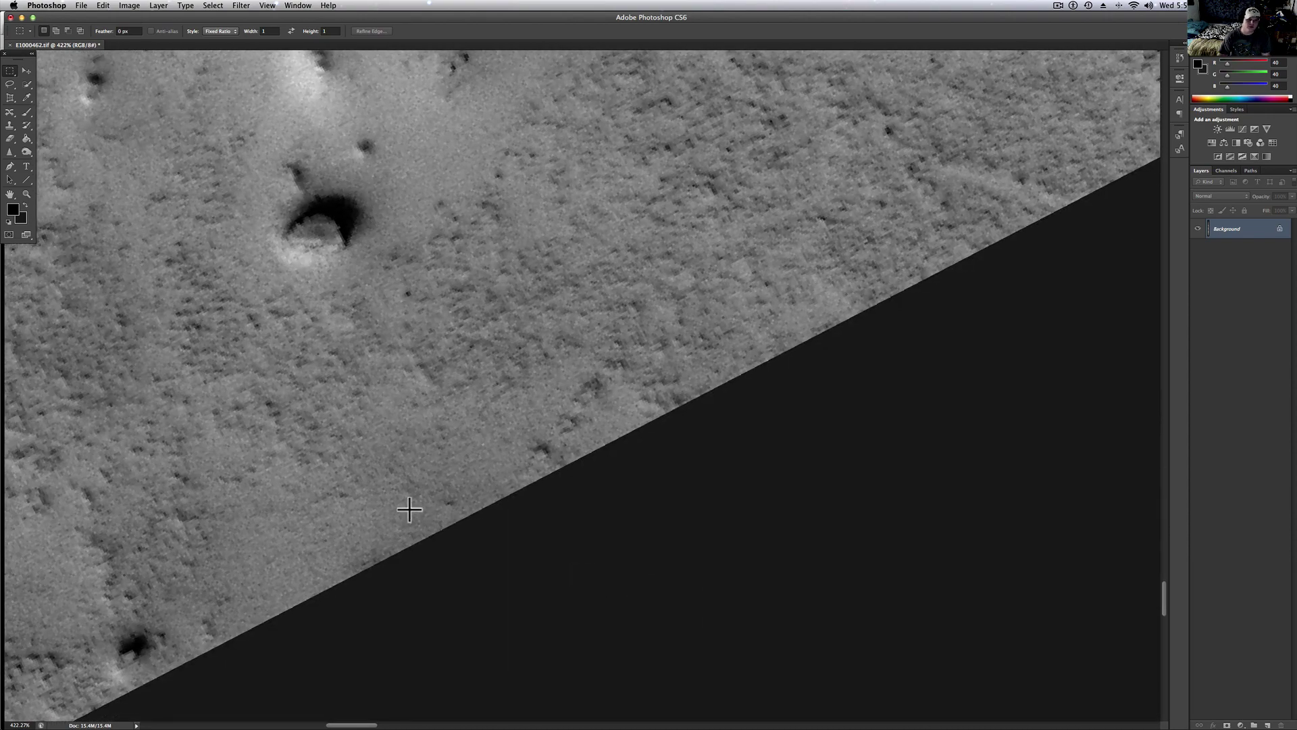
scroll(407, 510, "left", 10)
scroll(405, 508, "down", 3)
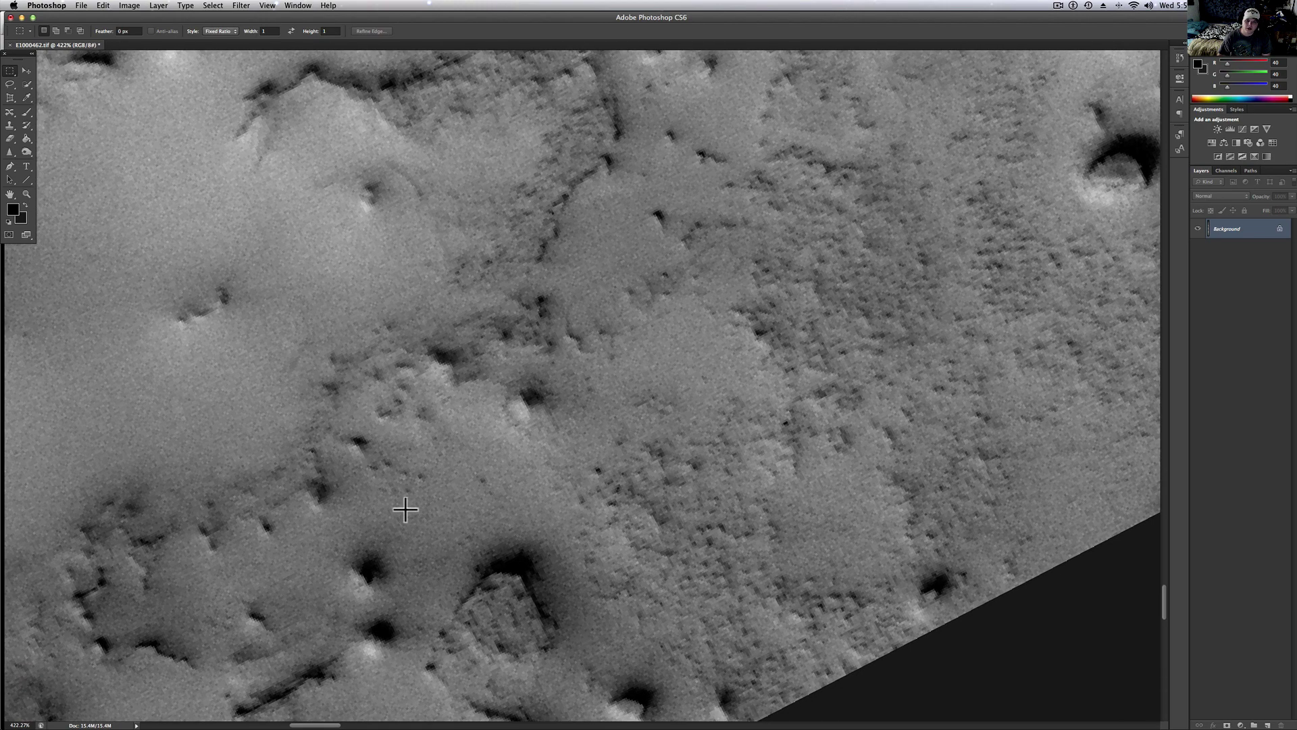
Turn the view so the strip stands upright, then zoom and scroll to the angular, pitted plateau.
left_click_drag(392, 505, 308, 426)
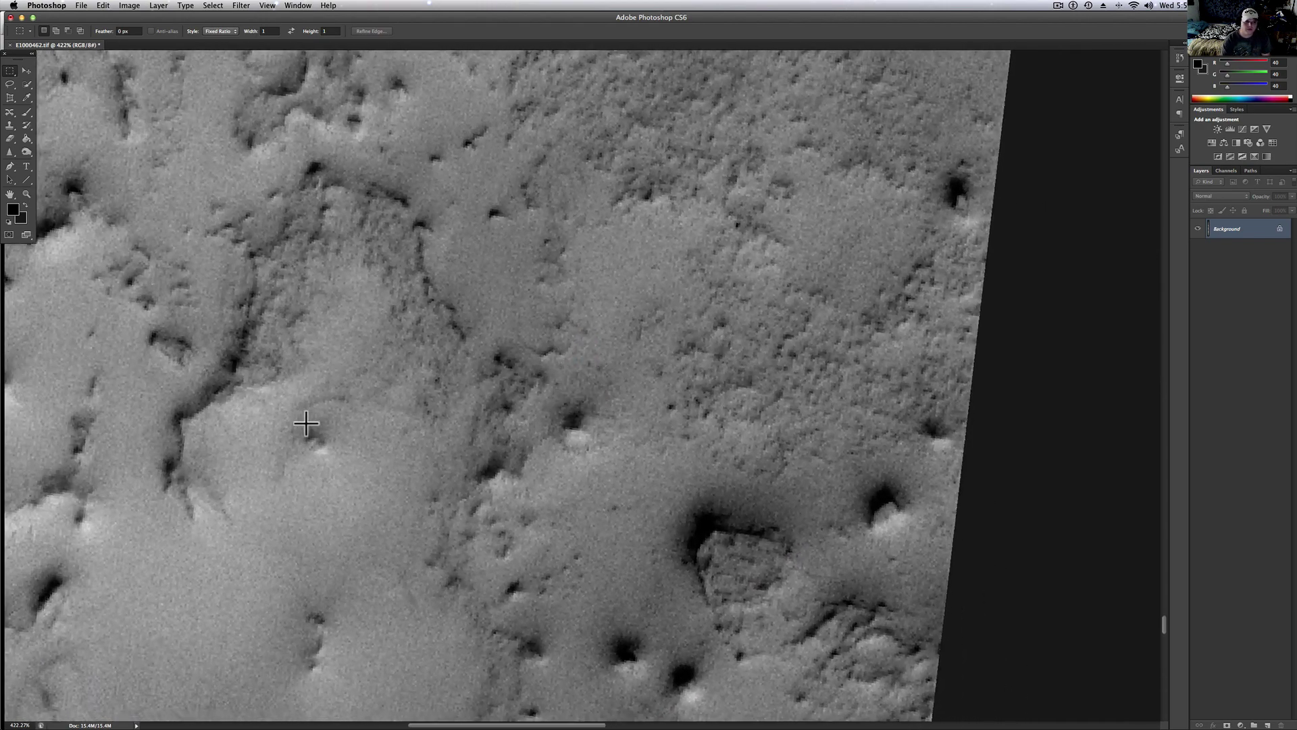
scroll(327, 399, "down", 5)
scroll(338, 405, "down", 15)
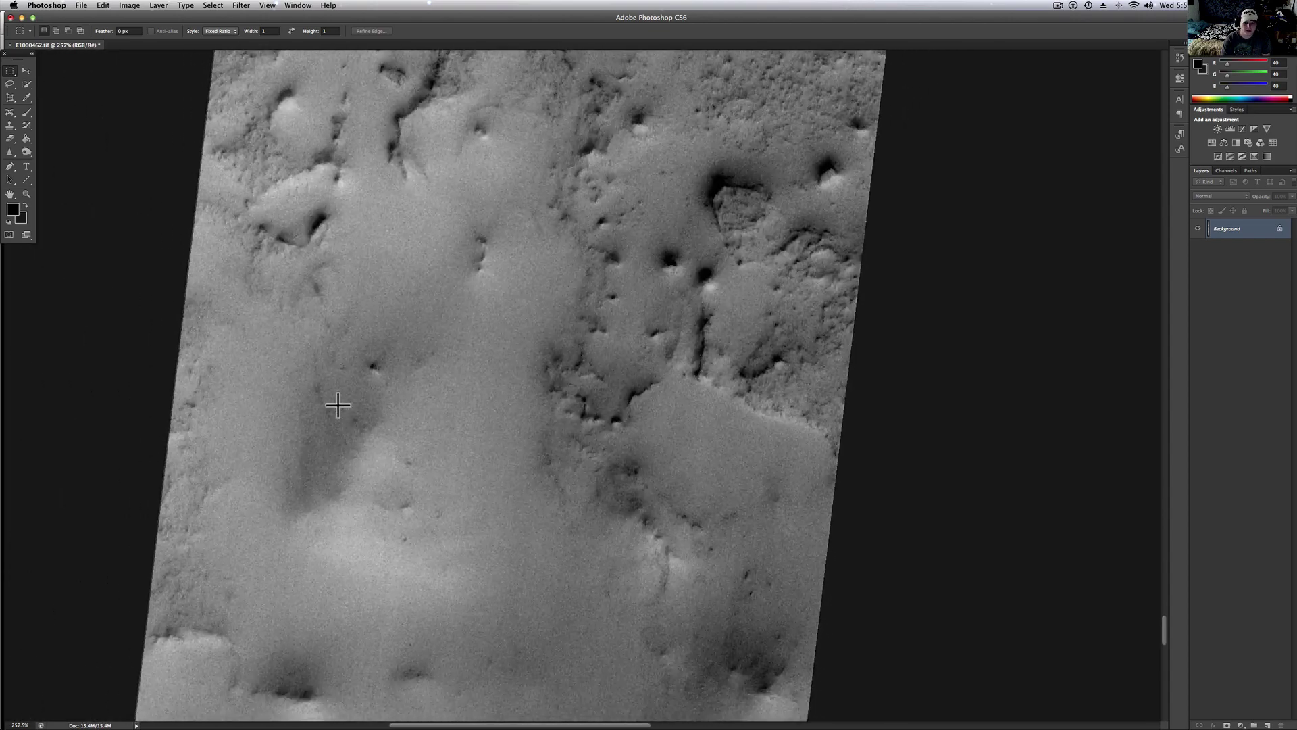
scroll(338, 405, "up", 15)
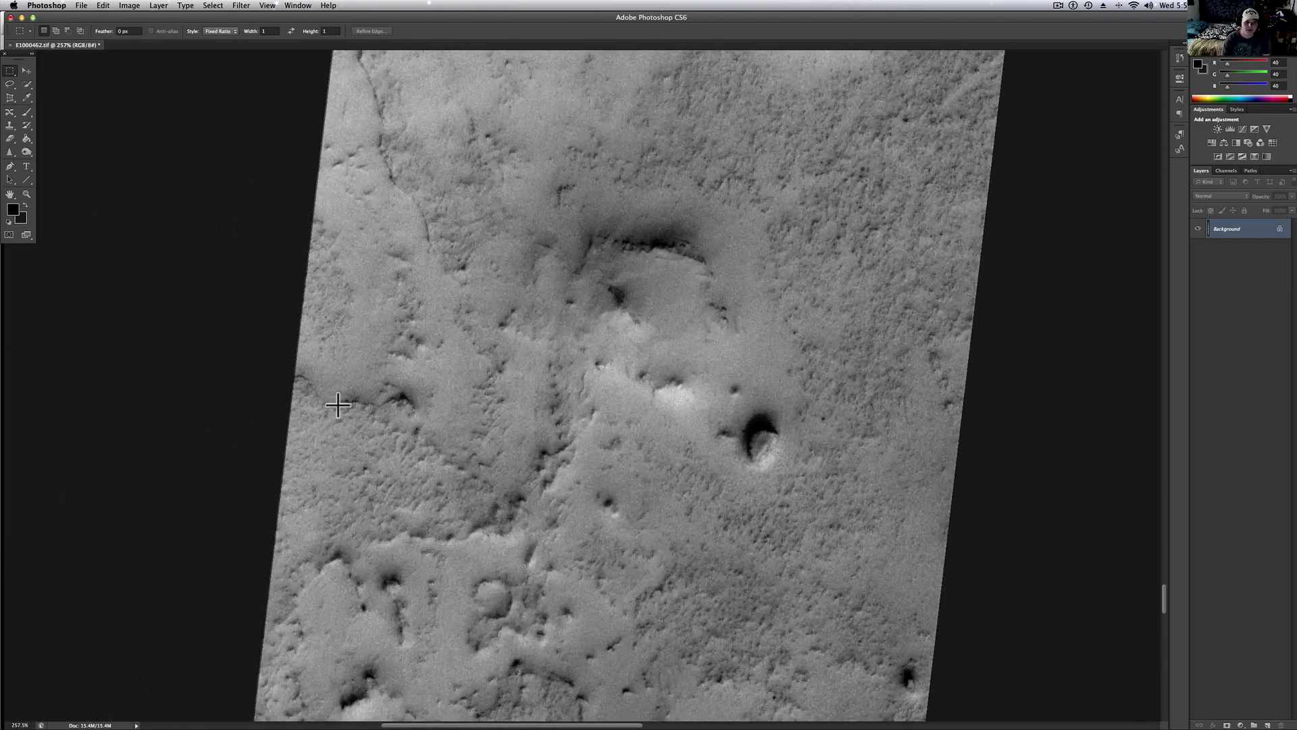
scroll(338, 406, "up", 10)
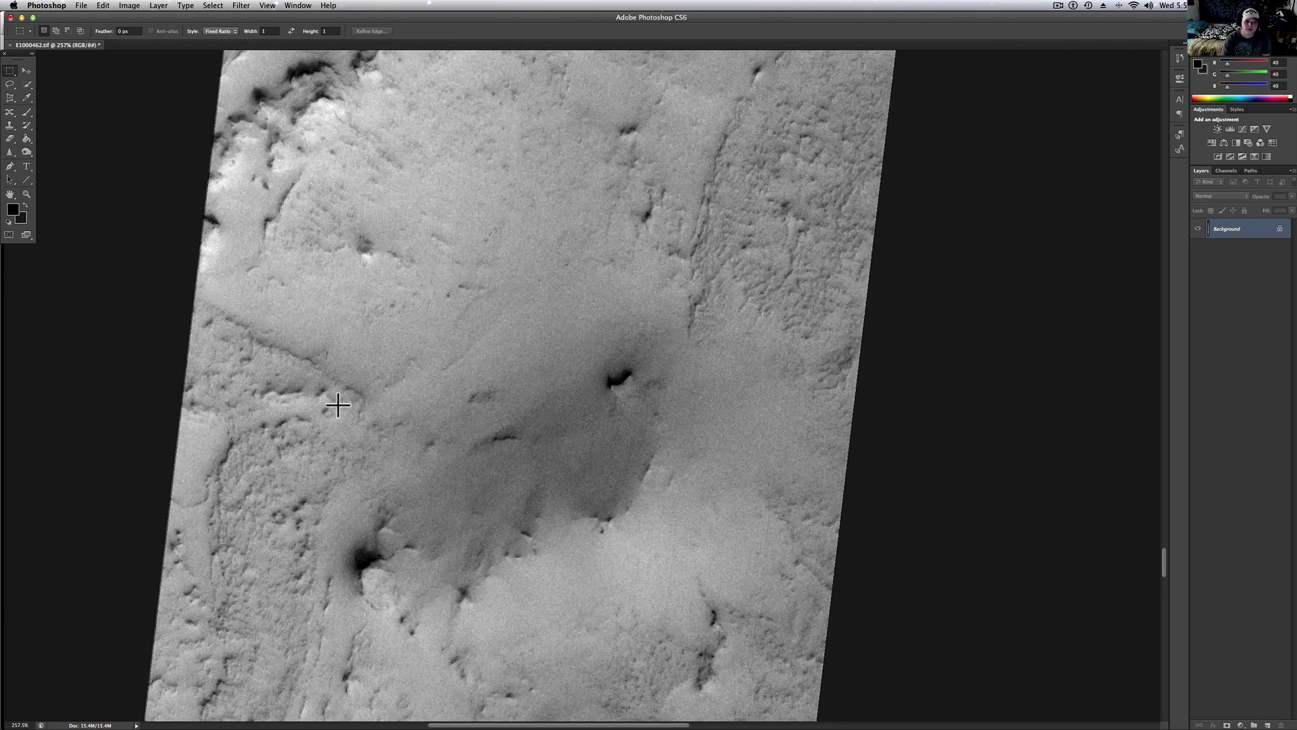
scroll(337, 406, "up", 10)
scroll(338, 406, "right", 5)
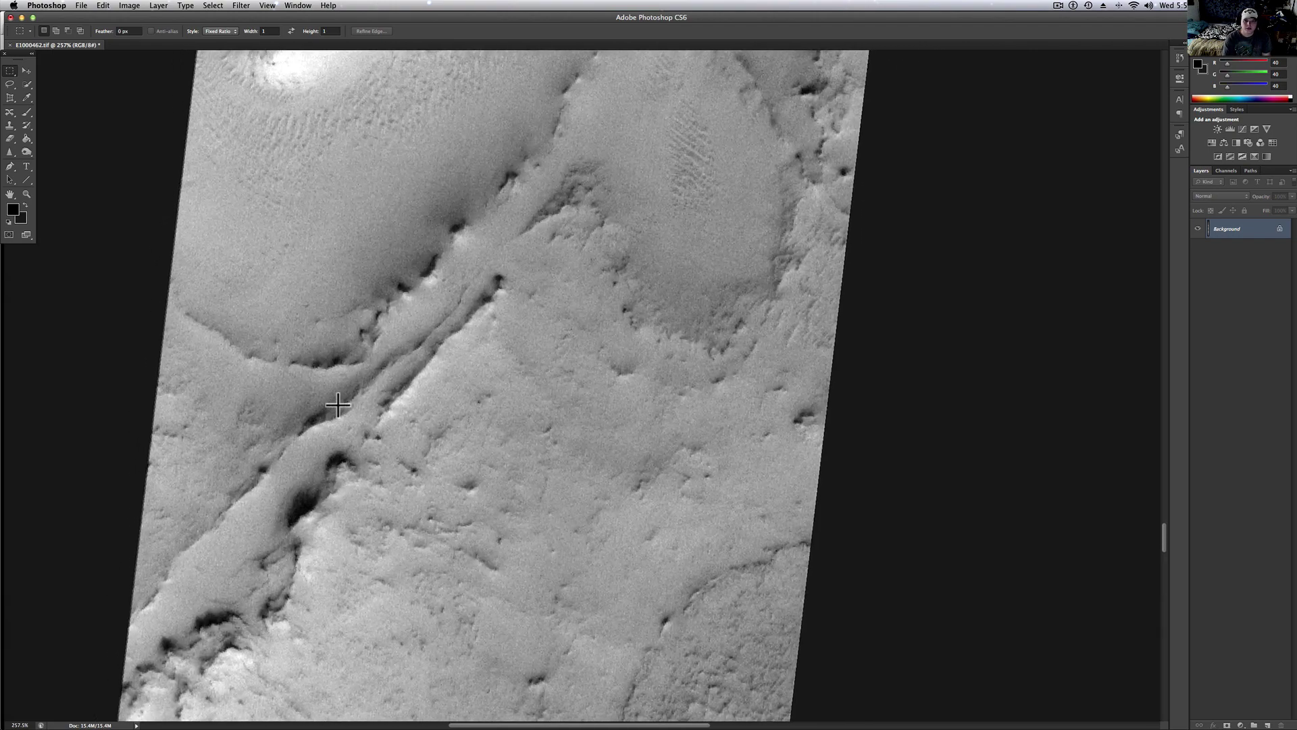
scroll(338, 406, "up", 5)
scroll(338, 406, "right", 2)
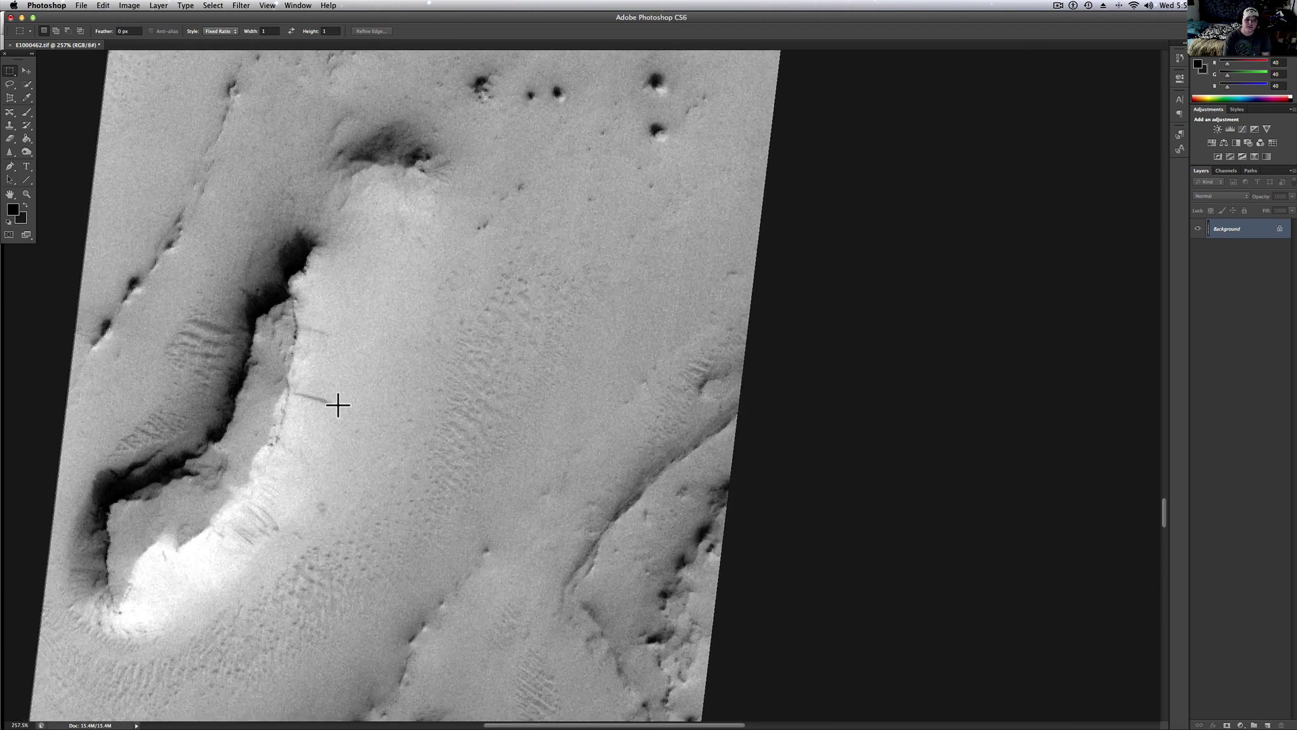
scroll(295, 392, "up", 10)
scroll(294, 392, "right", 3)
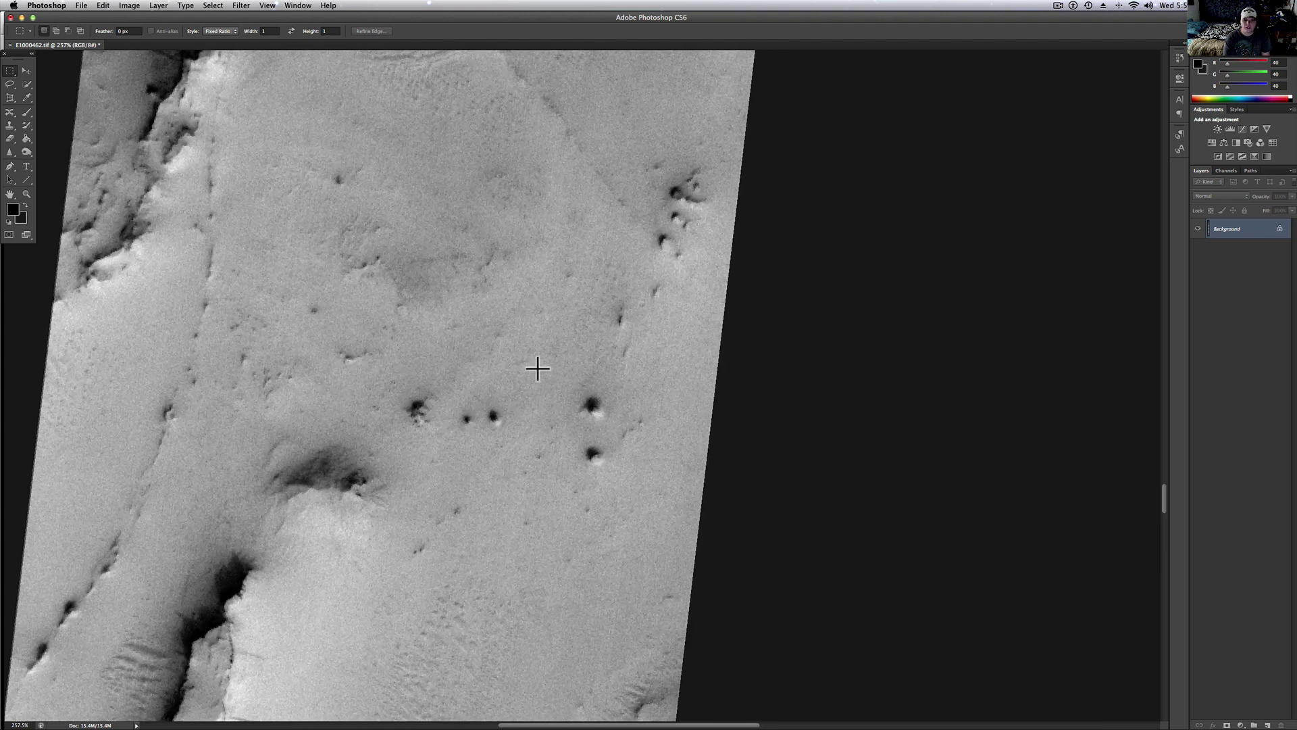
scroll(545, 456, "up", 3)
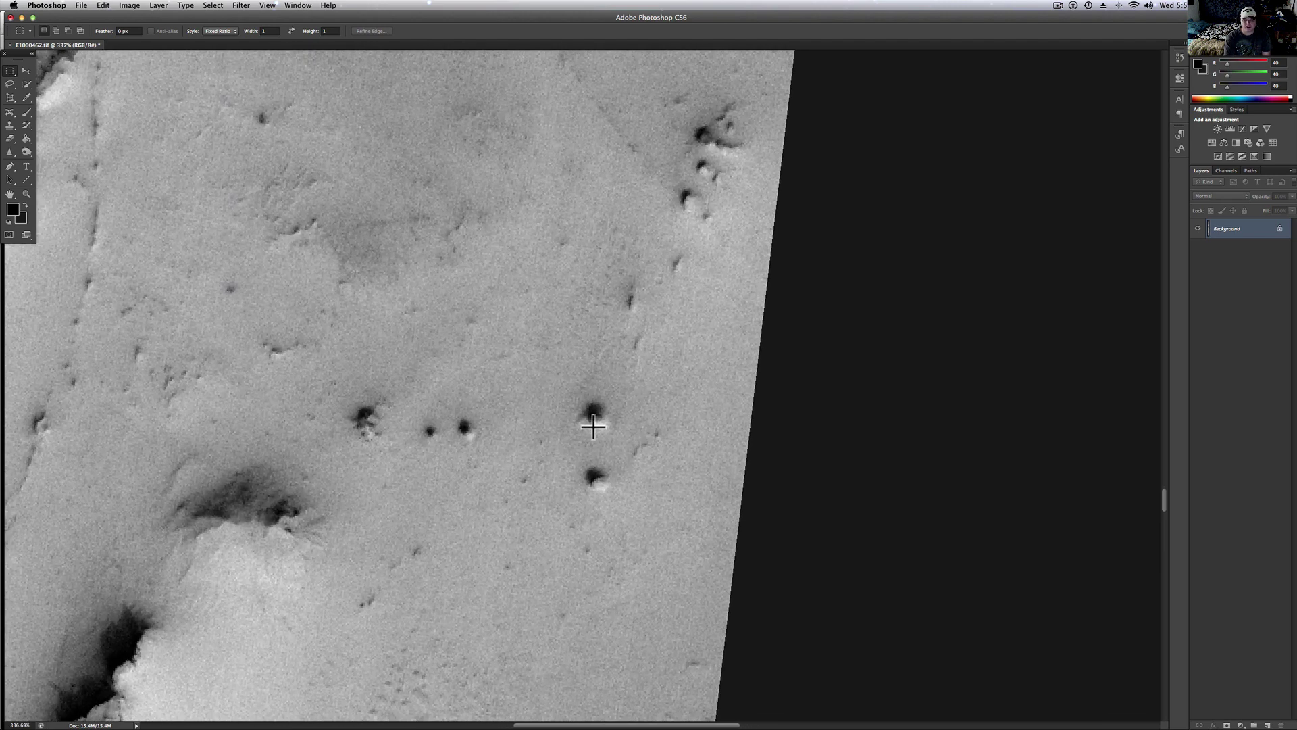
scroll(593, 426, "up", 3)
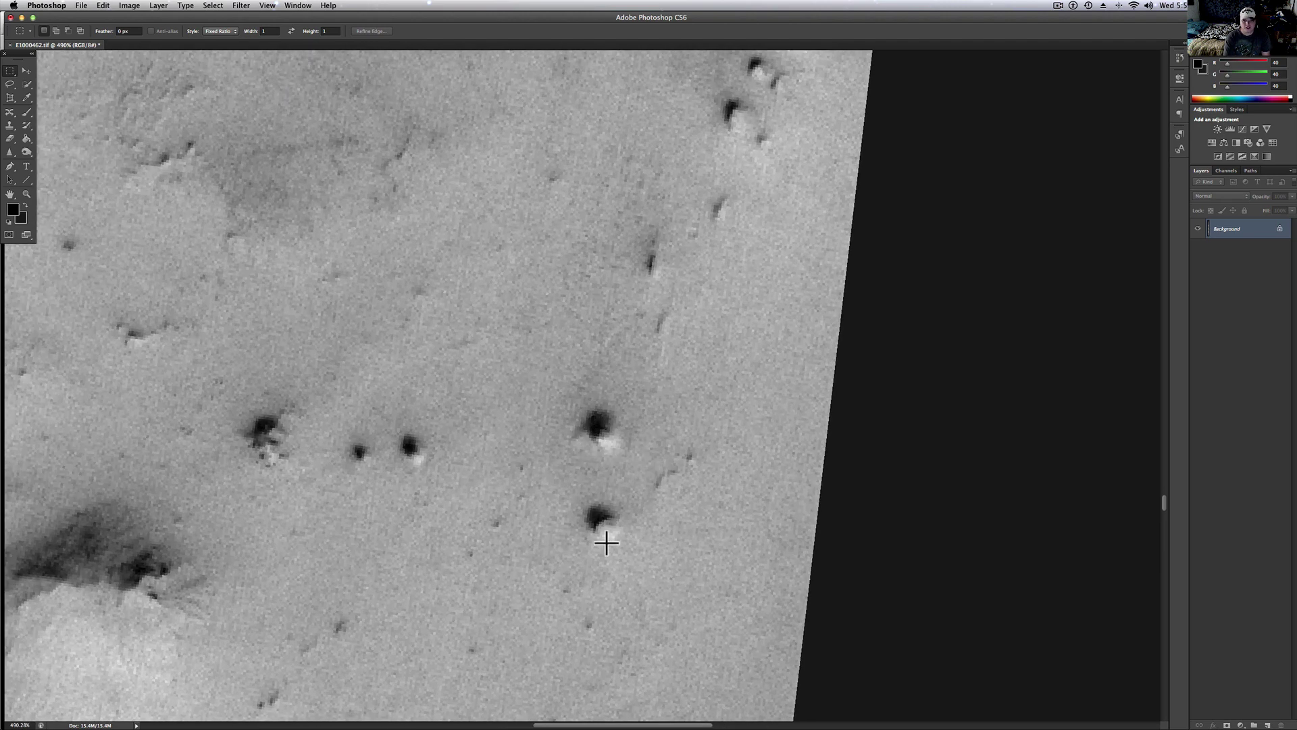
scroll(613, 543, "up", 10)
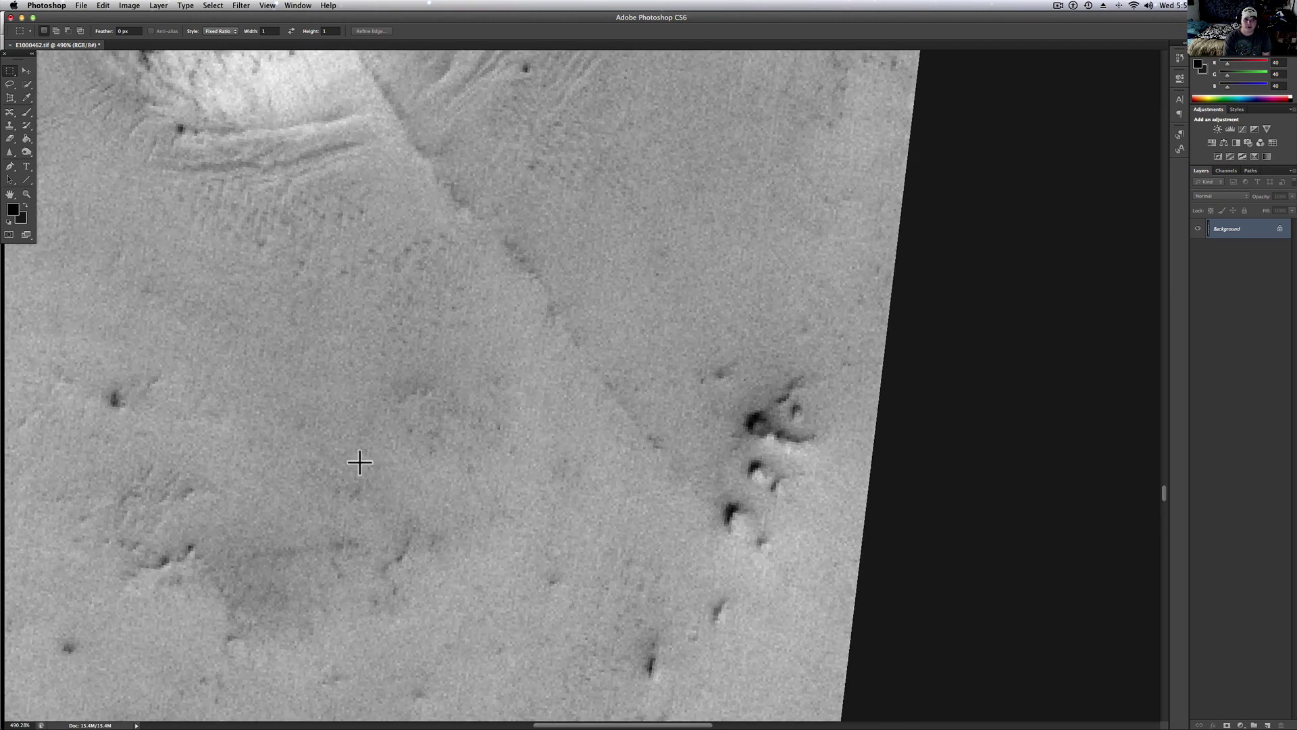
scroll(552, 377, "up", 5)
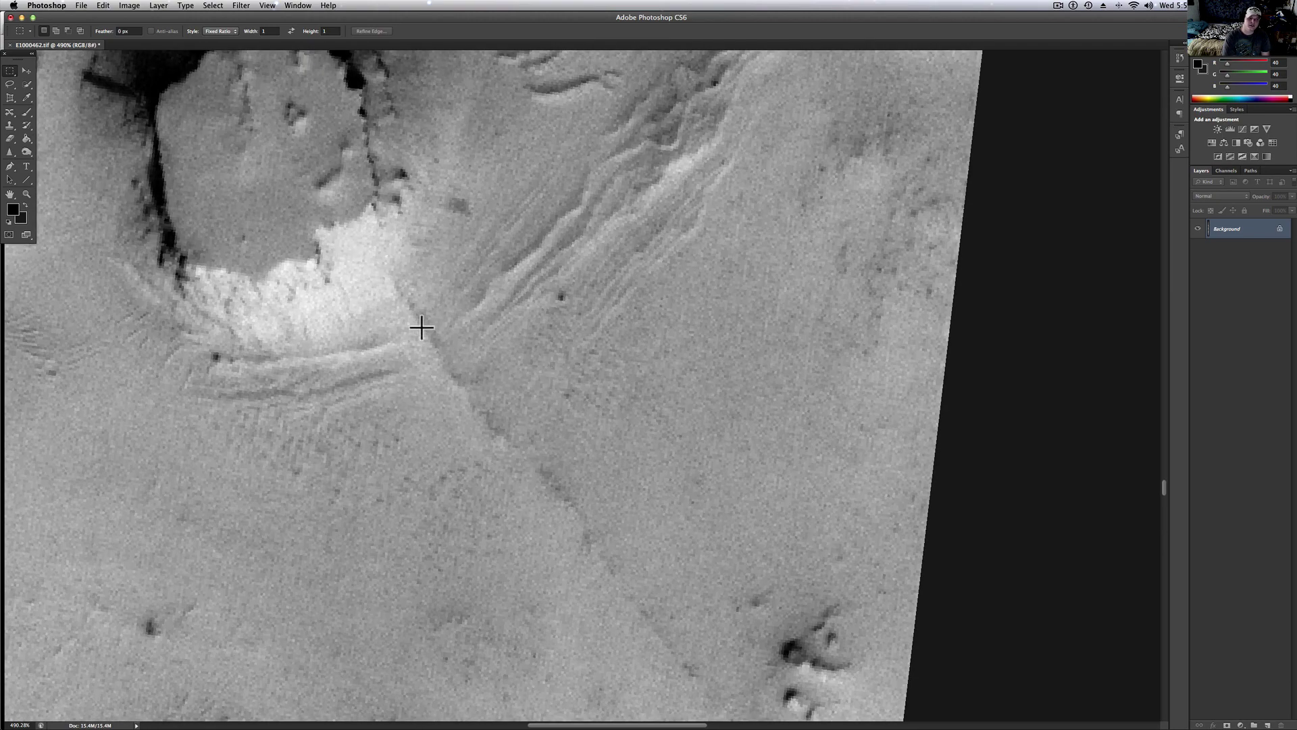
scroll(691, 650, "down", 8)
scroll(691, 651, "right", 6)
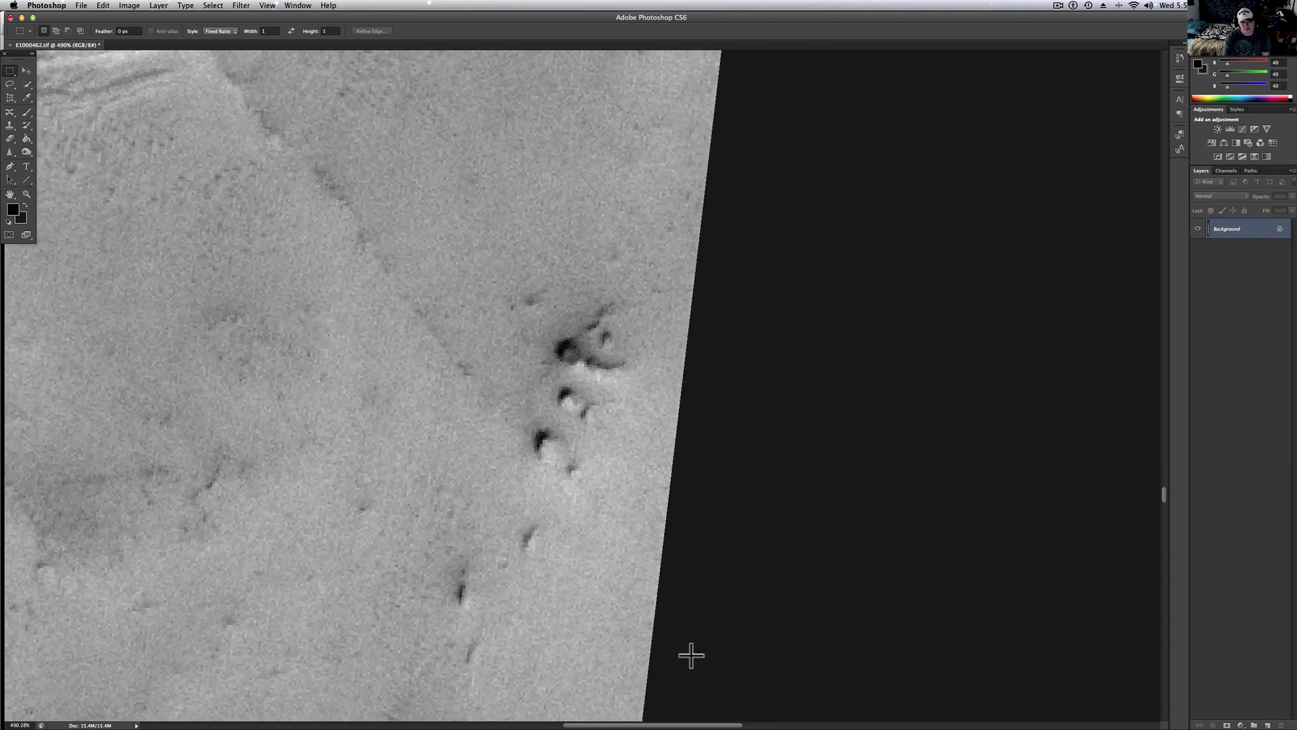
scroll(332, 365, "left", 6)
scroll(332, 365, "up", 3)
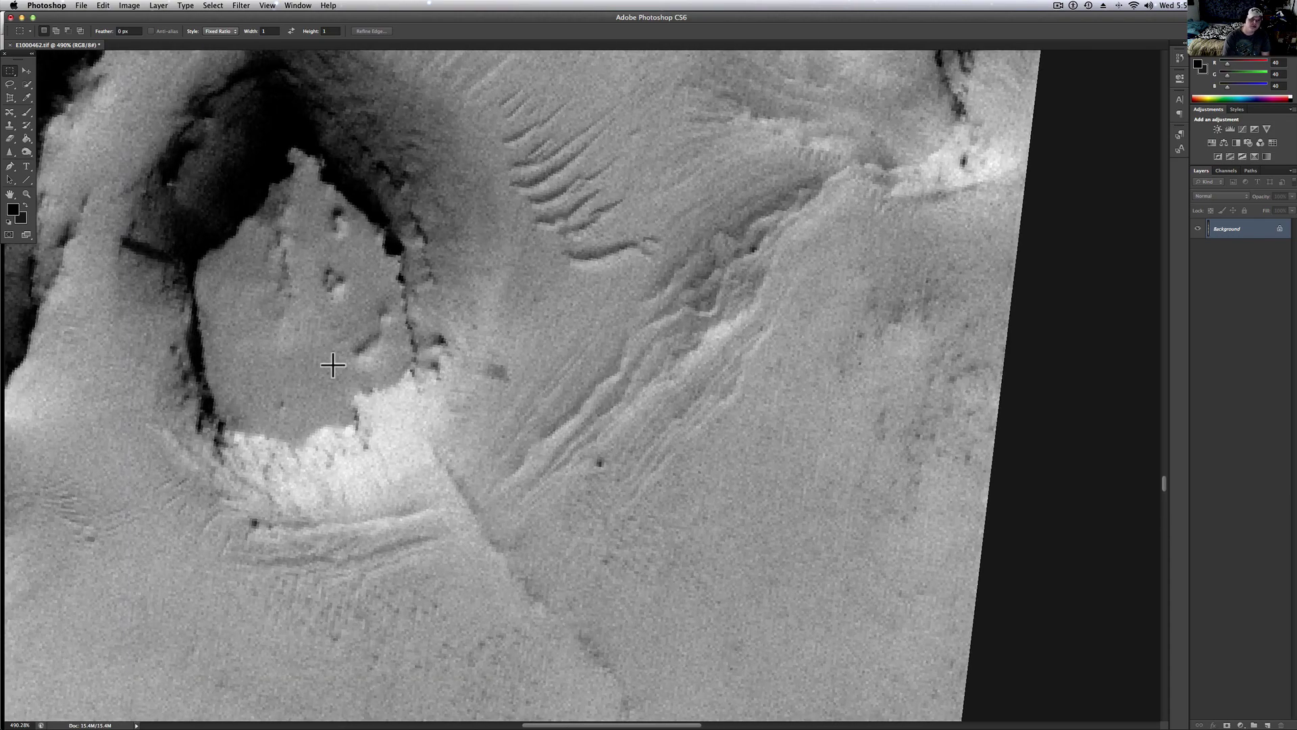
scroll(351, 351, "down", 4)
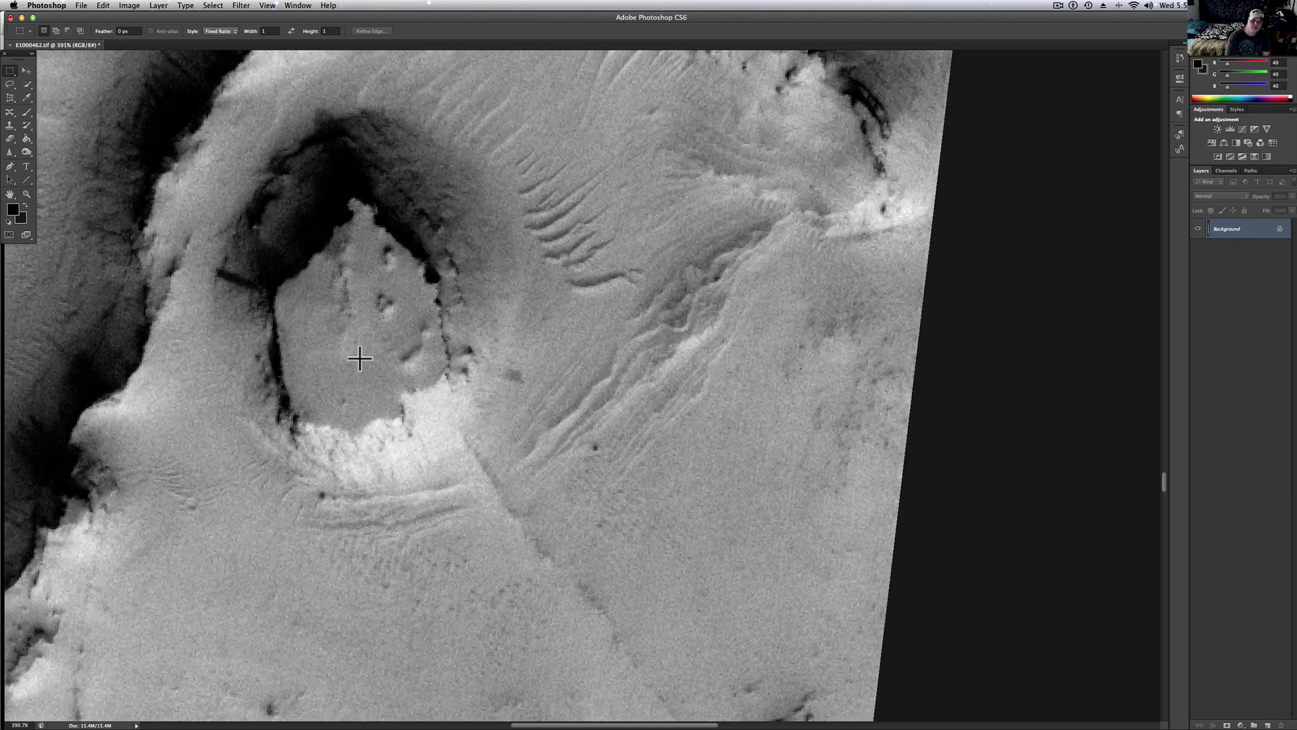
scroll(359, 378, "up", 5)
scroll(360, 378, "up", 3)
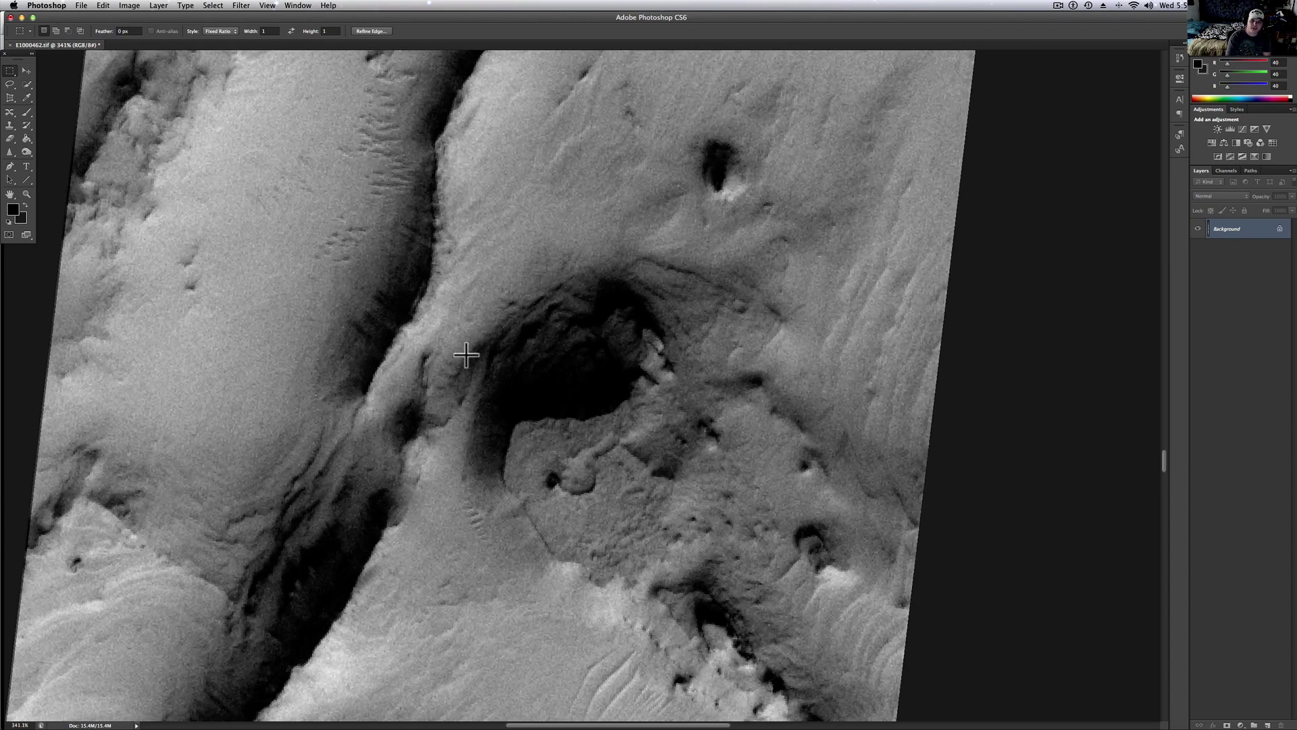
scroll(465, 354, "up", 7)
scroll(465, 354, "right", 5)
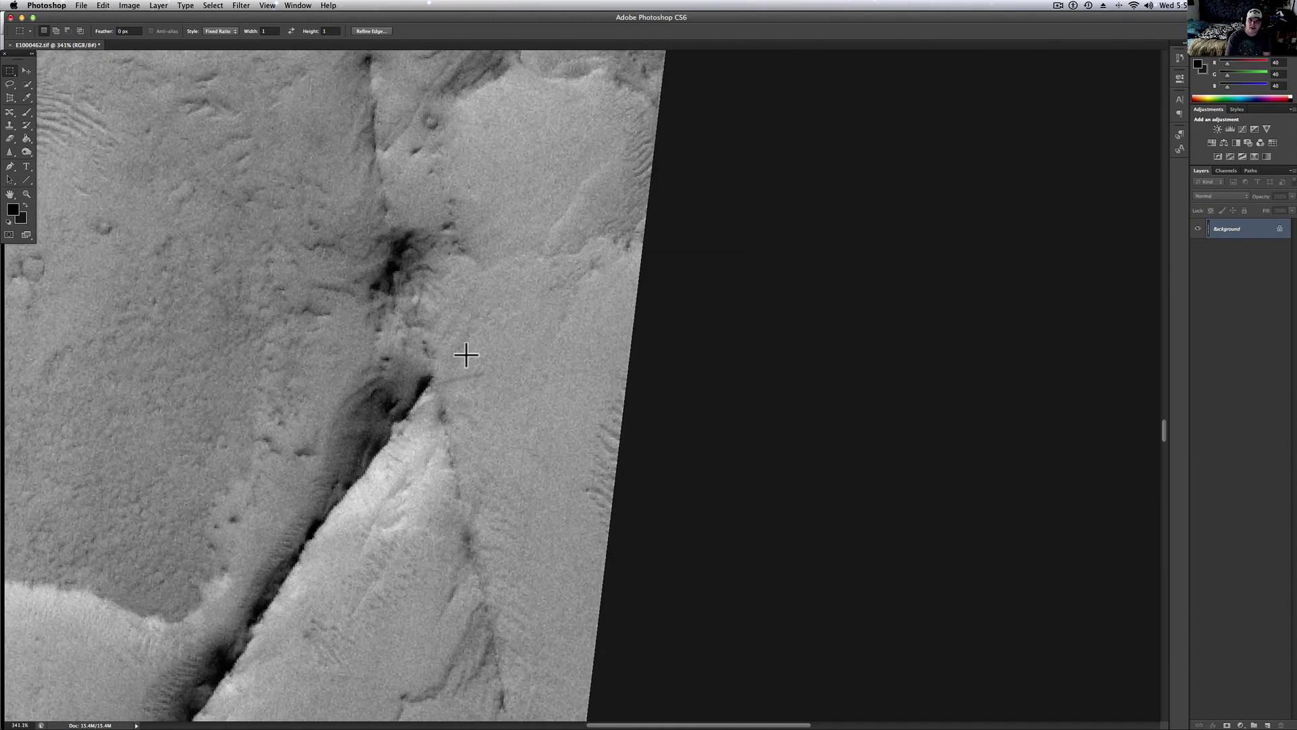
scroll(465, 354, "up", 12)
scroll(242, 235, "up", 4)
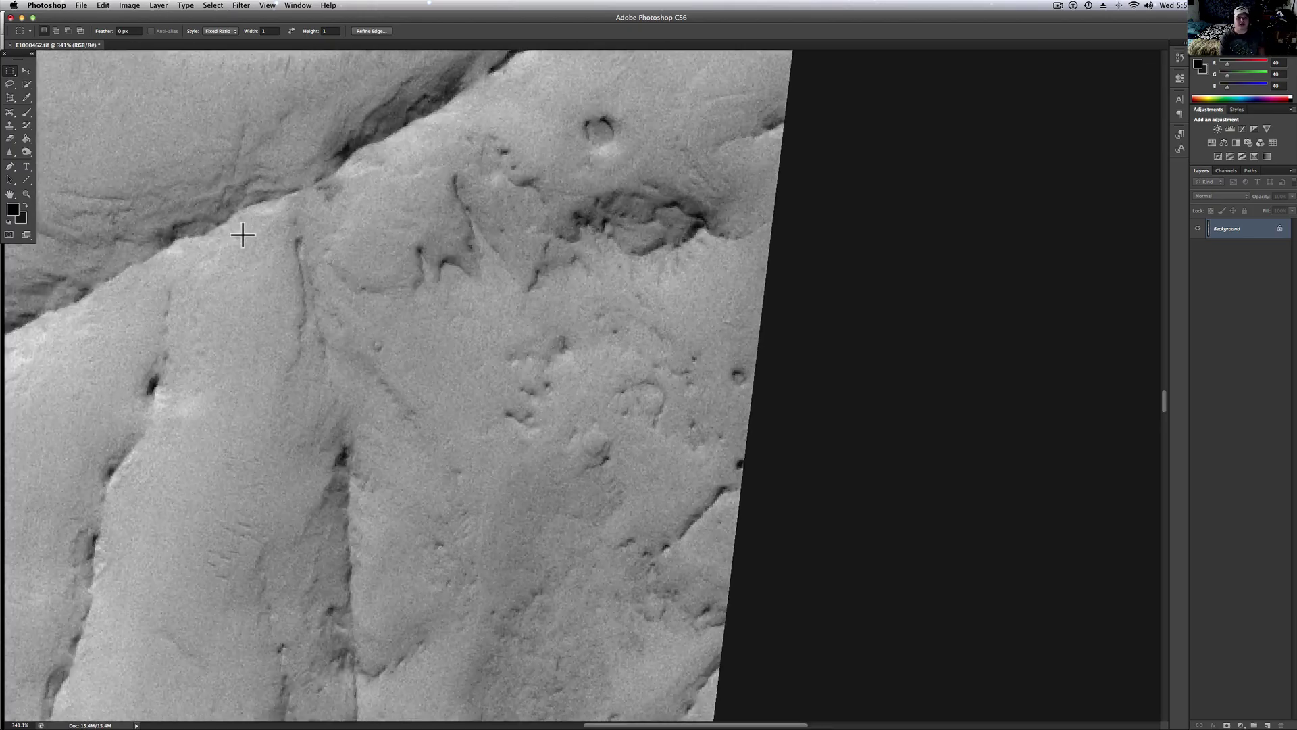
scroll(241, 235, "down", 20)
scroll(241, 234, "left", 10)
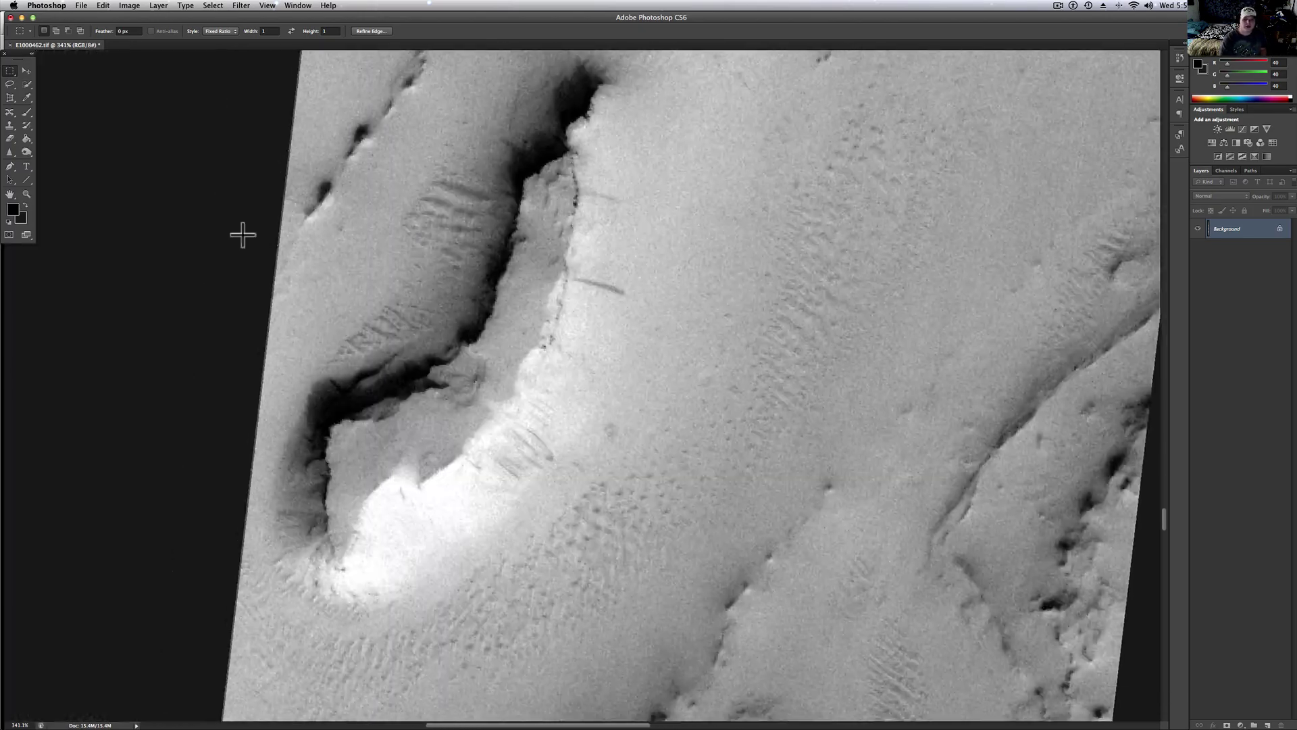
scroll(242, 234, "down", 20)
scroll(242, 234, "left", 5)
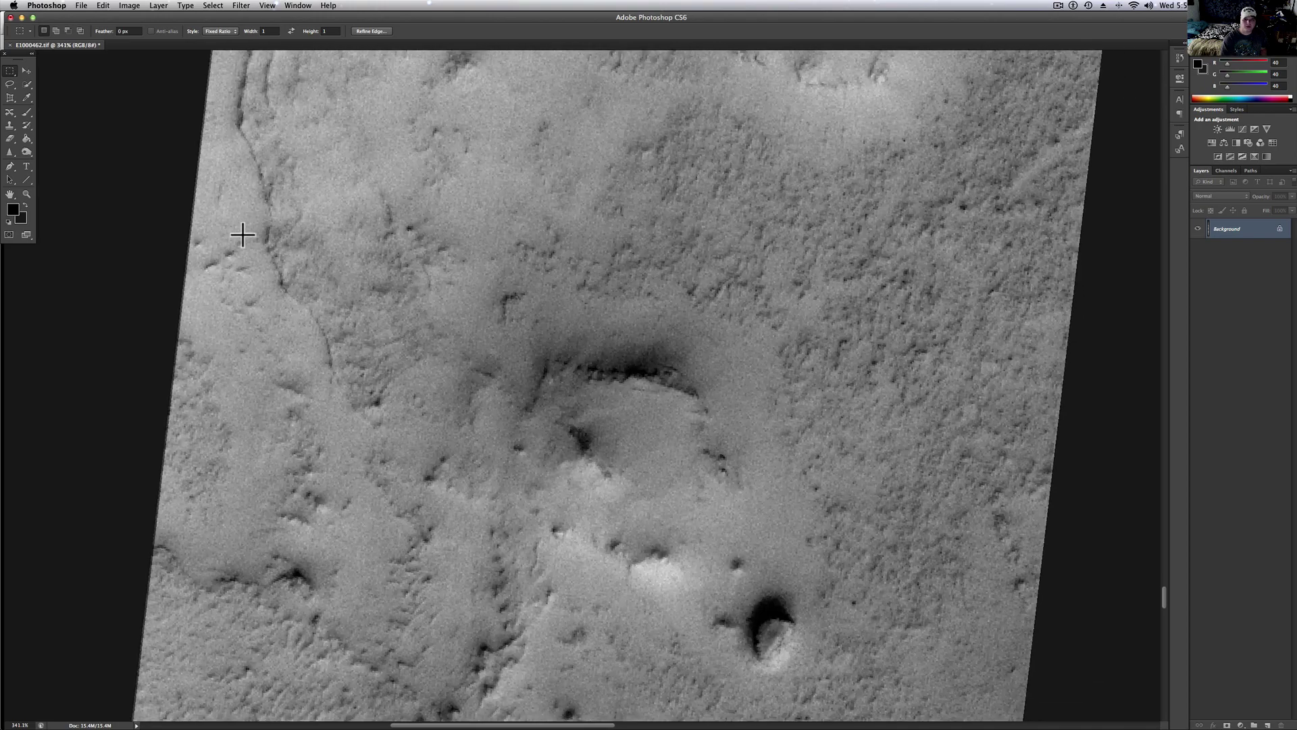
scroll(242, 234, "down", 20)
scroll(242, 234, "left", 5)
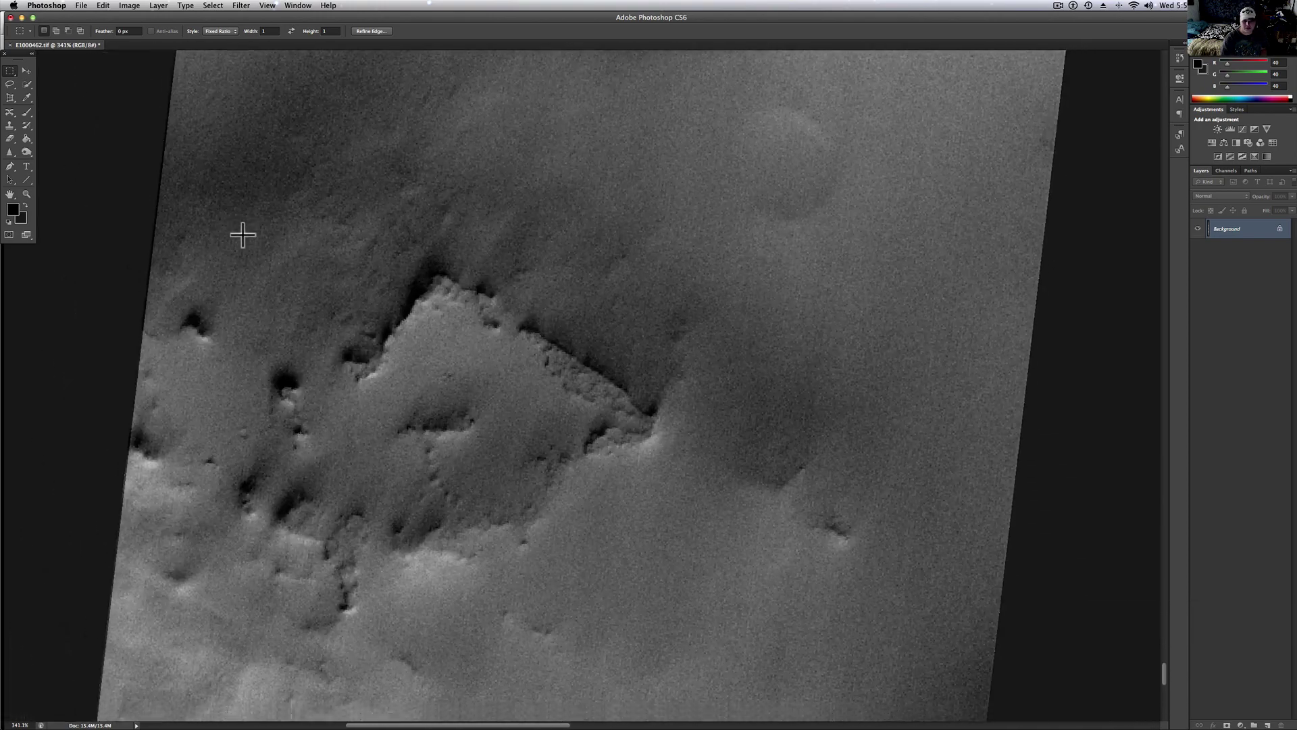
scroll(242, 235, "up", 8)
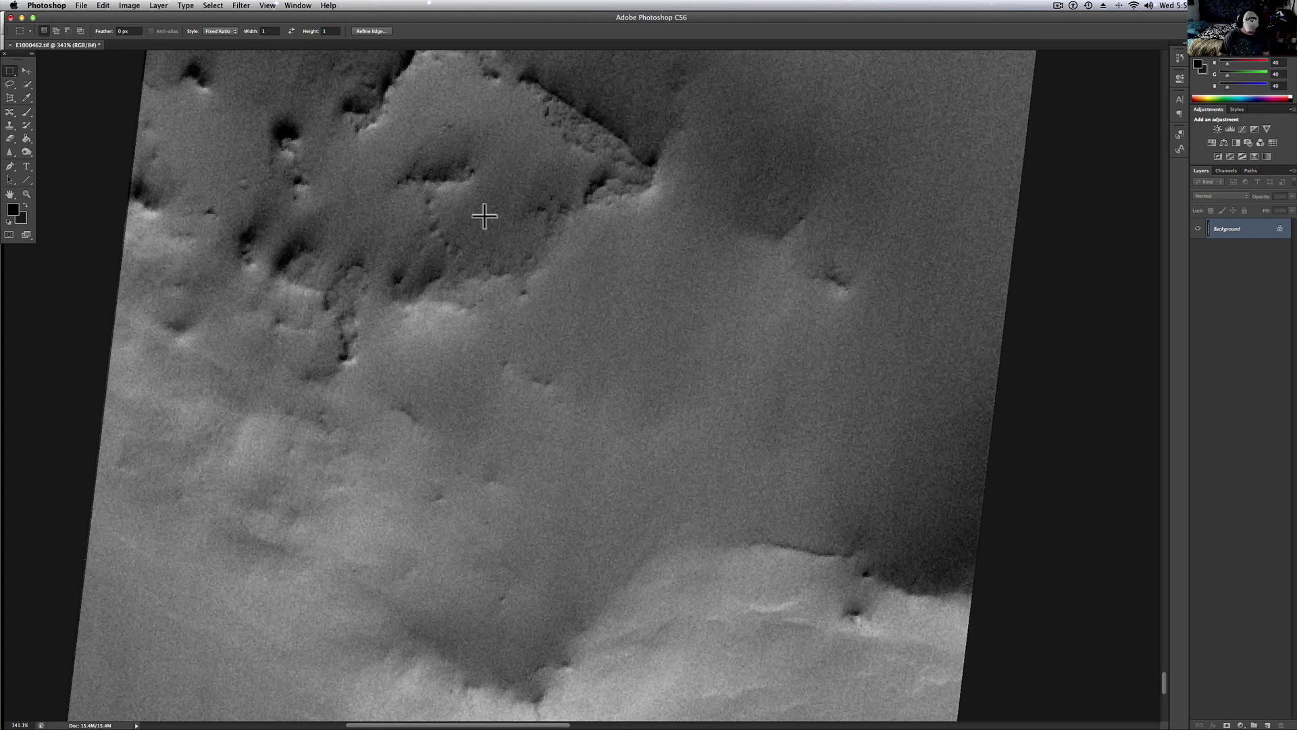
left_click(1056, 6)
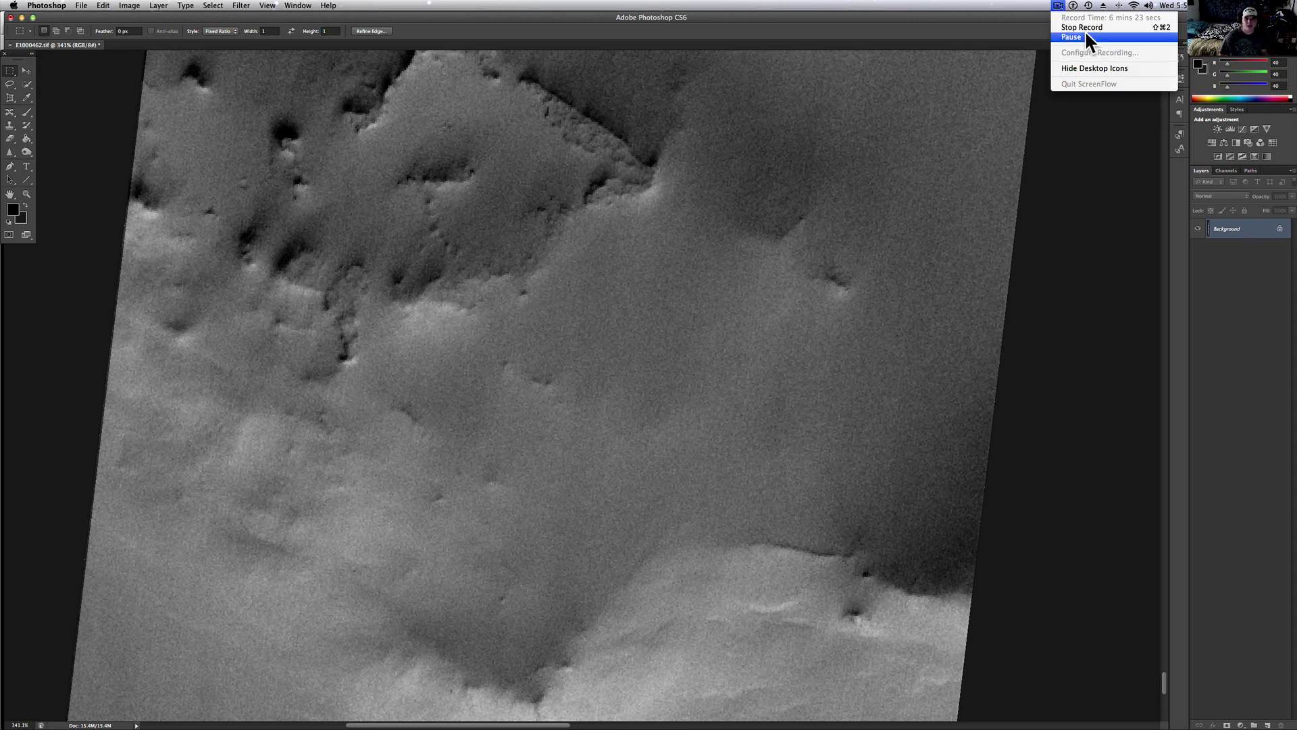